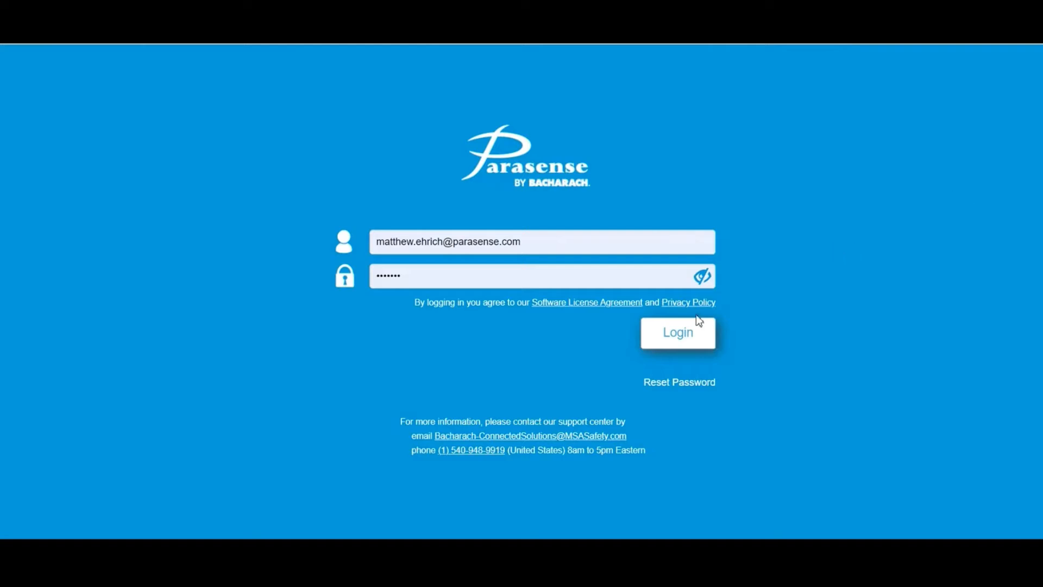
- Log in with the prefilled credentials, open the Record Event page and look through the available procedures
left_click(689, 332)
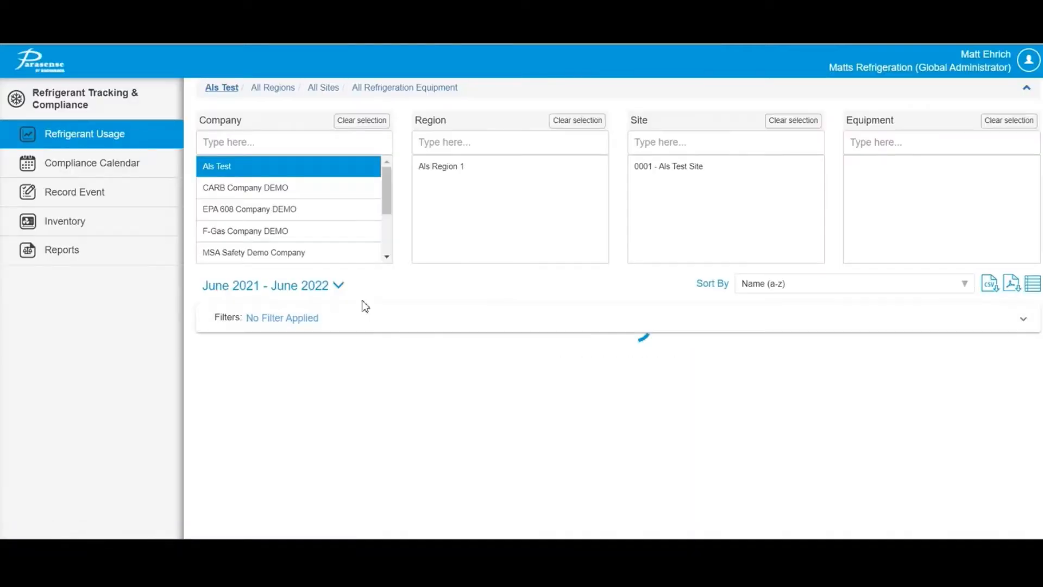
left_click(113, 194)
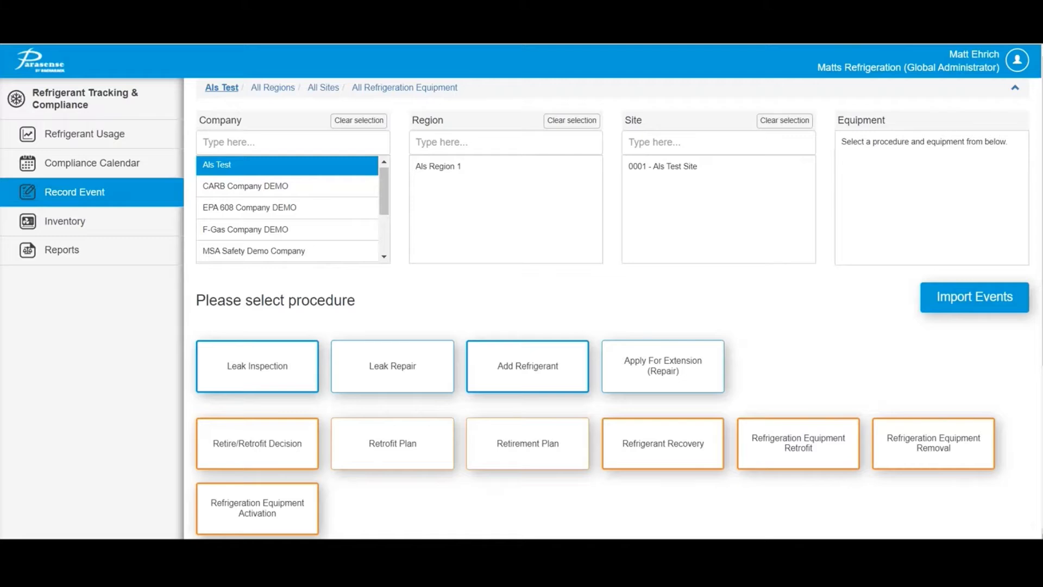
scroll(617, 397, "down", 1)
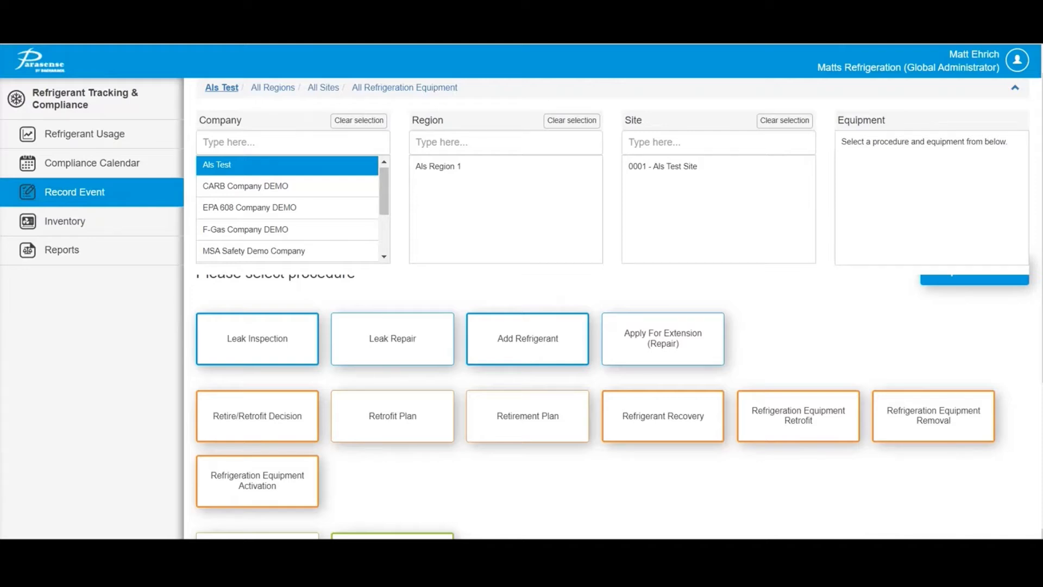
scroll(617, 376, "down", 2)
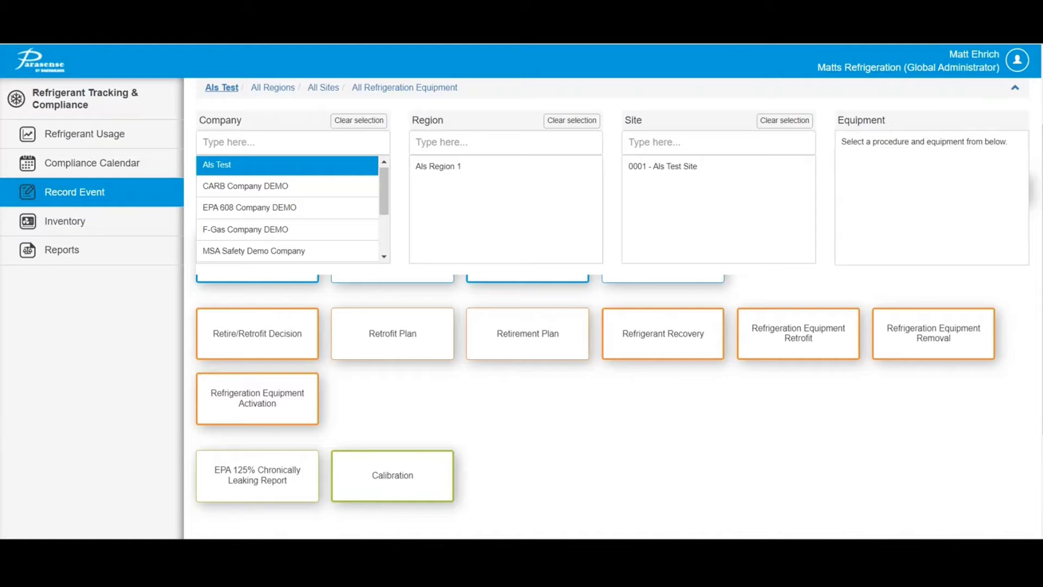
scroll(614, 355, "up", 1)
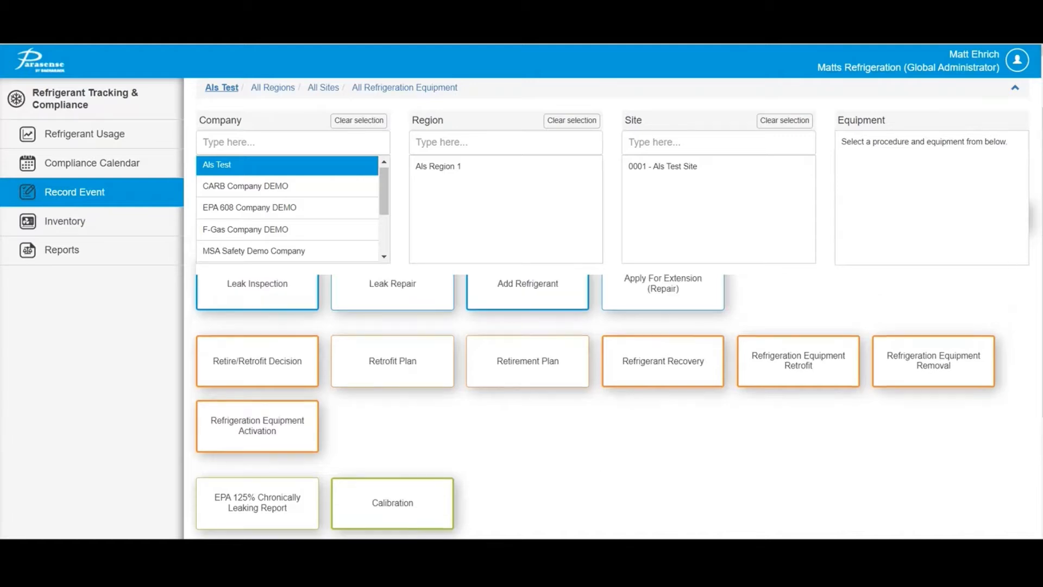
scroll(615, 355, "up", 2)
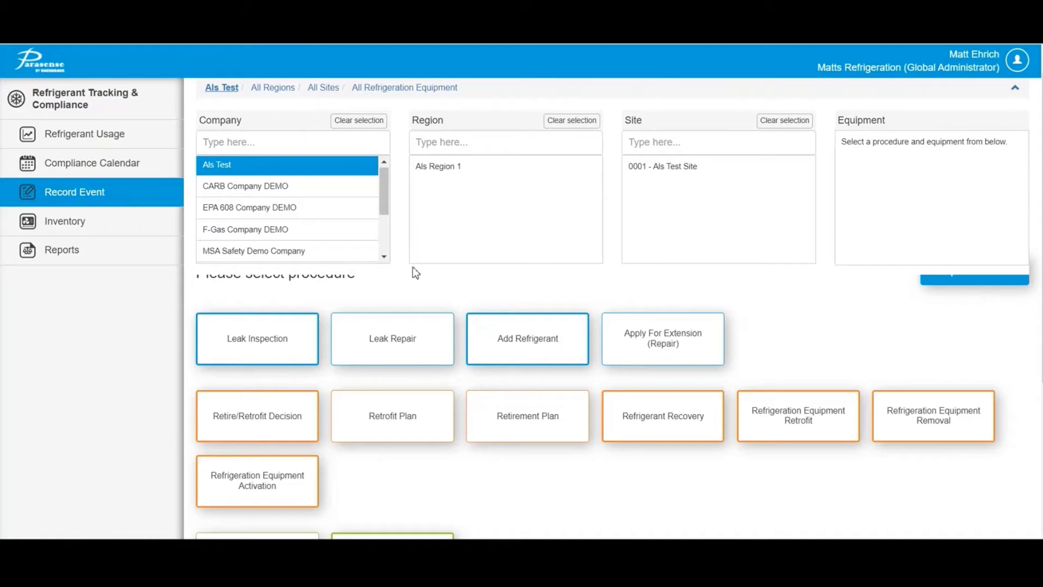
- Start a Leak Inspection for equipment RTU-1 at Site 6 of EPA 608 Company DEMO
left_click(296, 208)
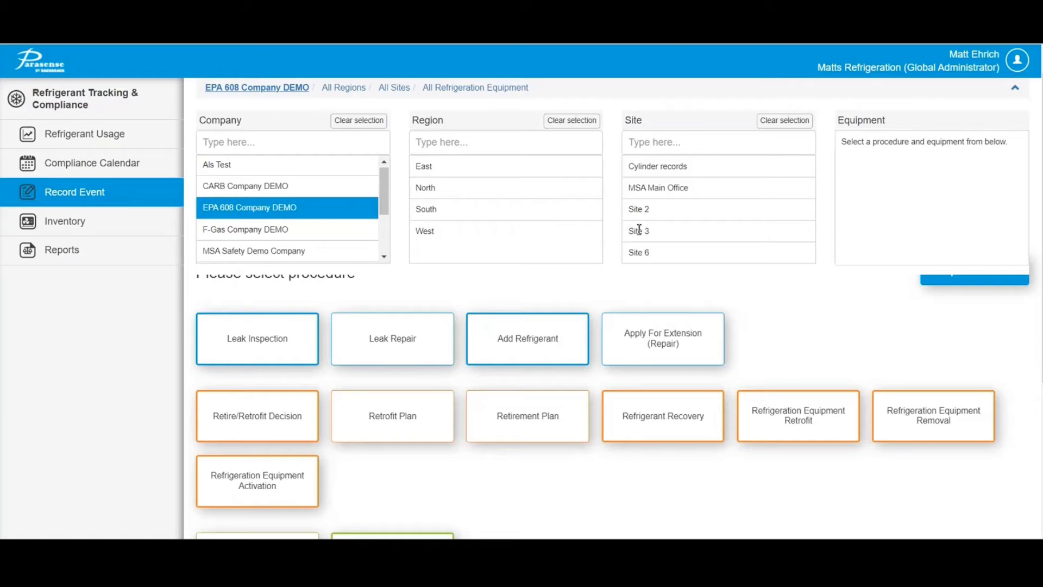
left_click(643, 254)
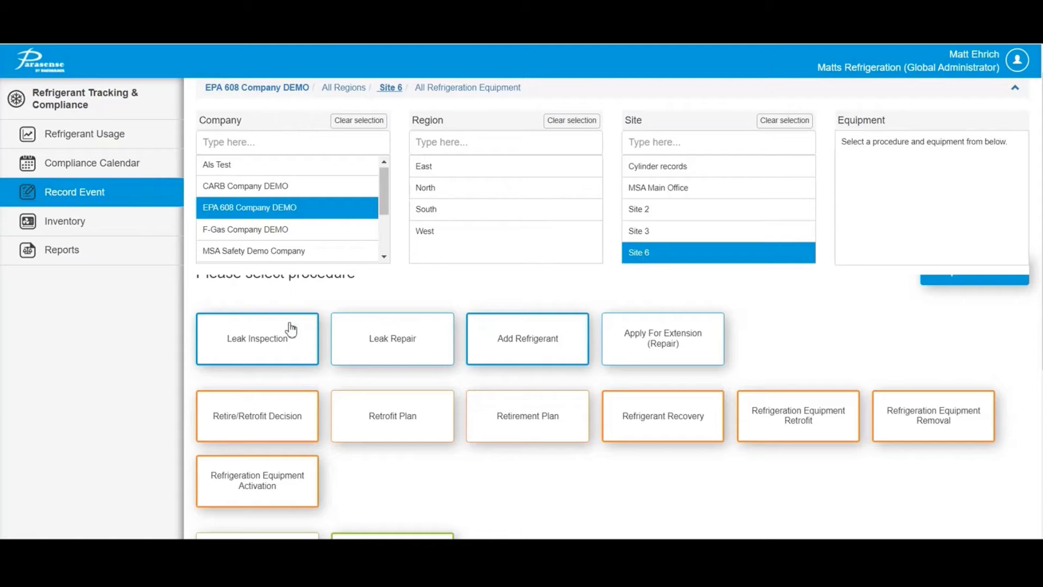
left_click(268, 332)
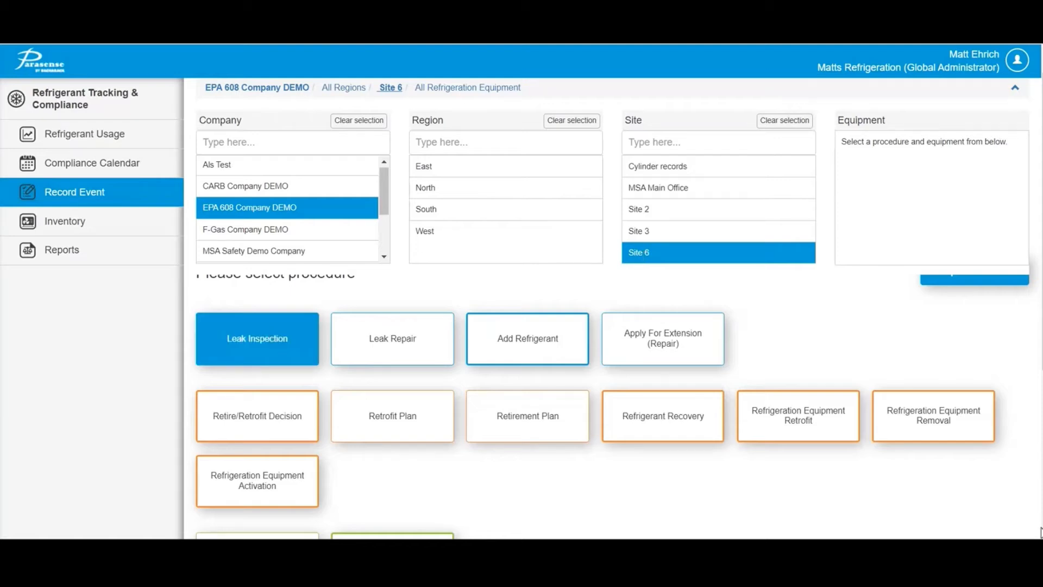
scroll(1041, 533, "down", 1)
scroll(1040, 532, "down", 8)
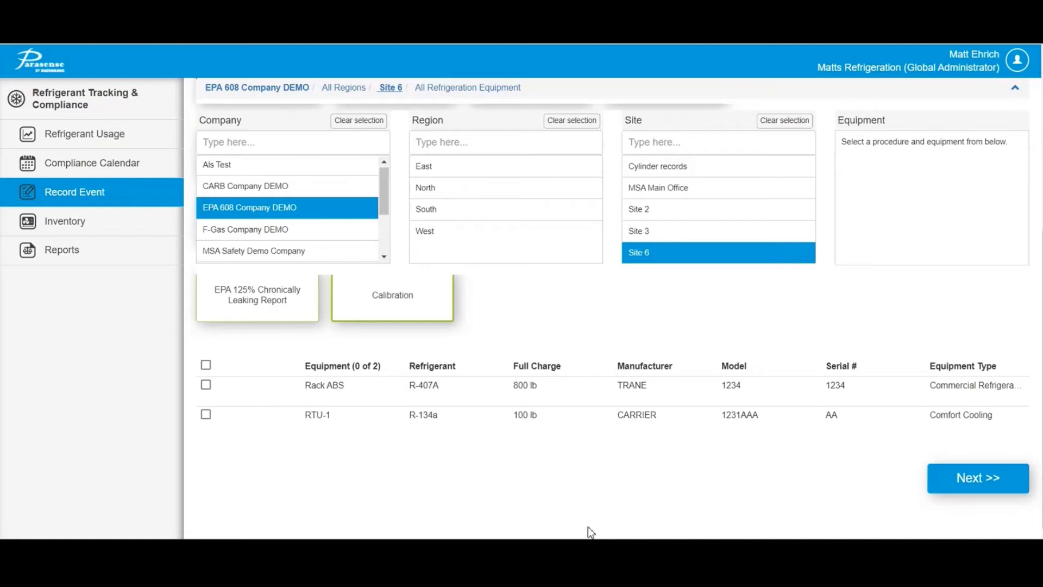
left_click(206, 414)
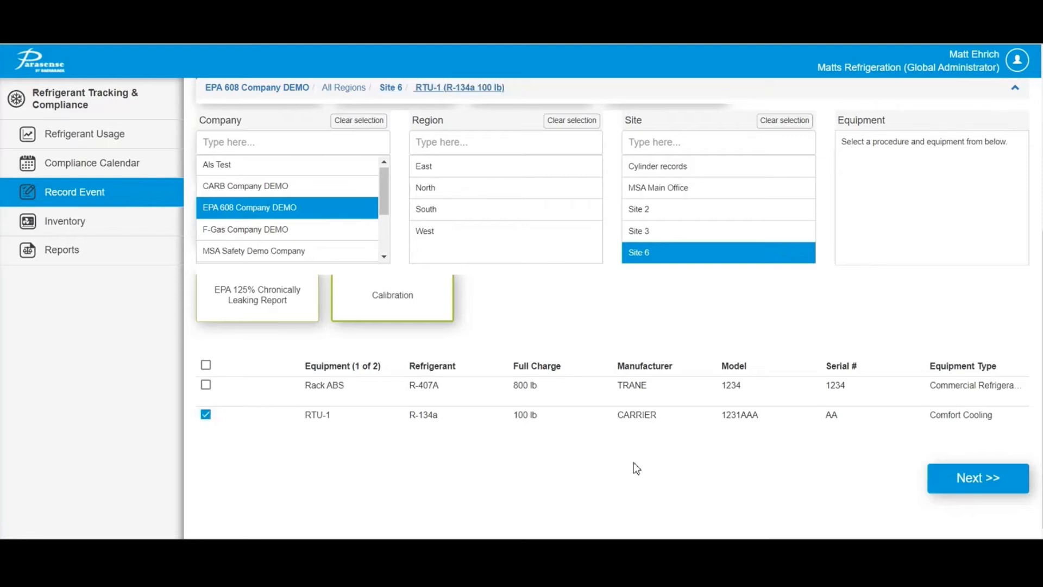
left_click(966, 482)
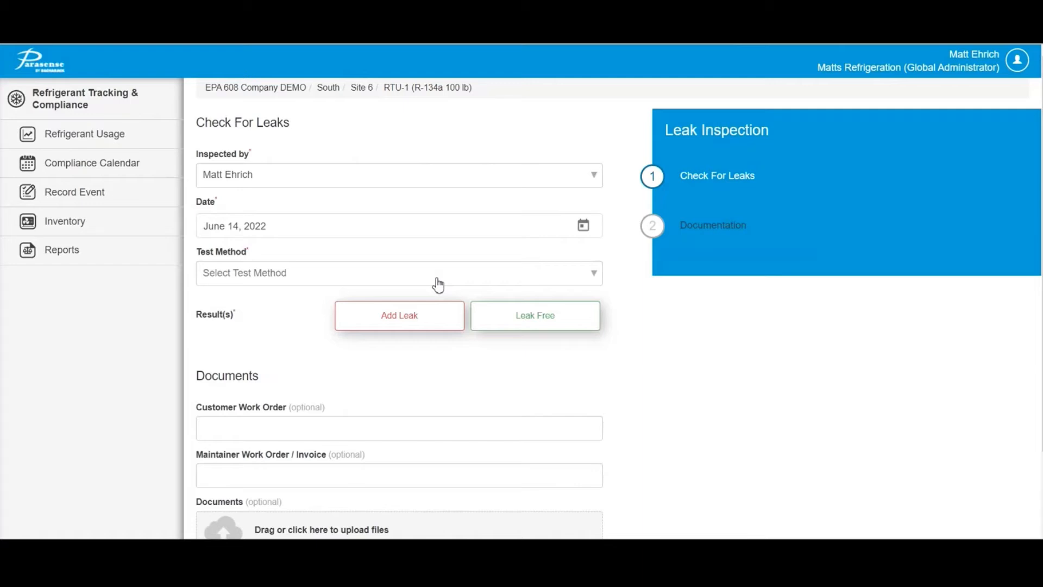
- Set the inspection's test method to Electronic/ultrasonic and its result to Leak Free
left_click(438, 284)
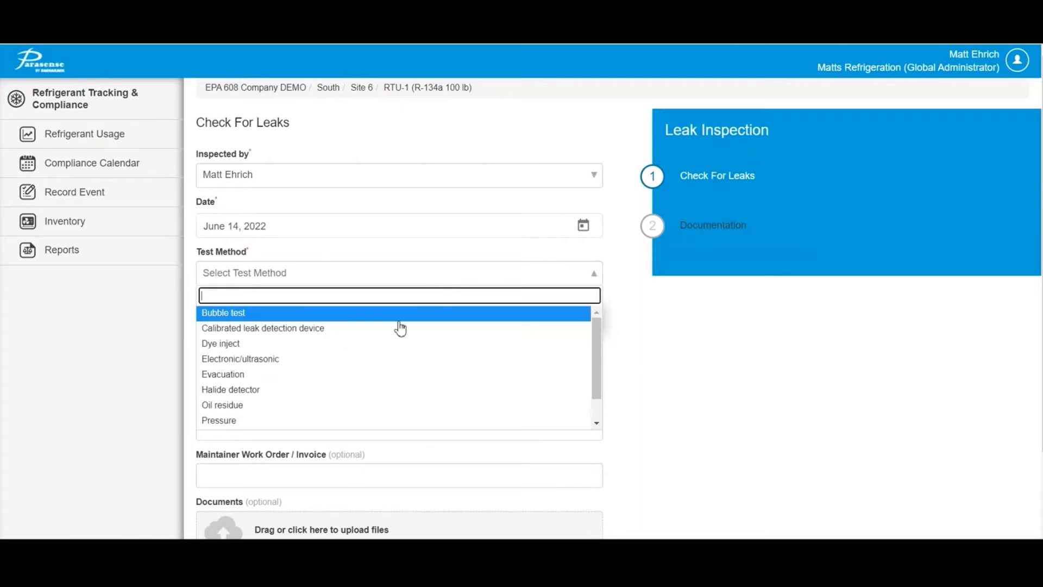
left_click(384, 359)
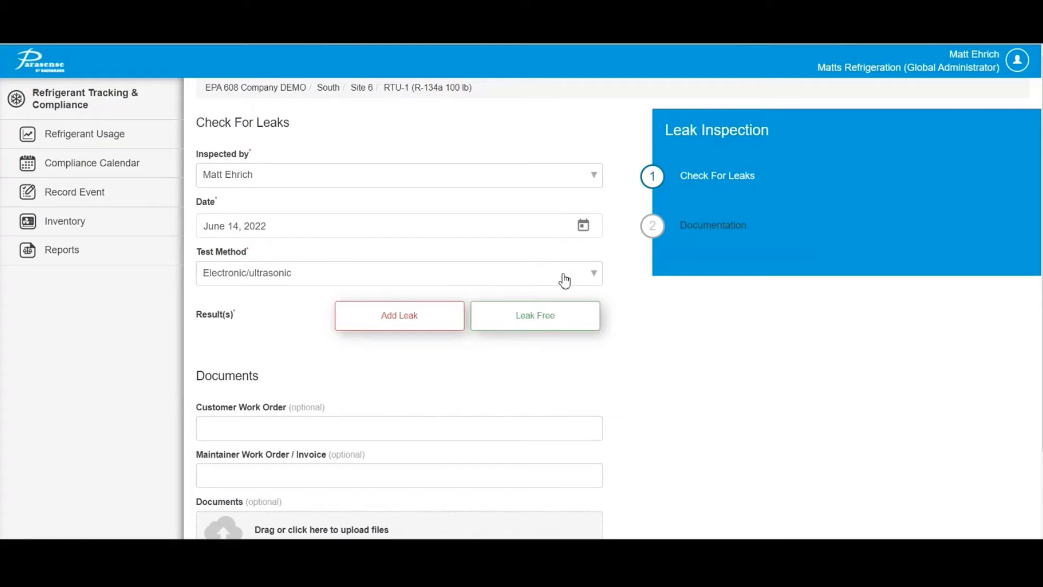
left_click(589, 278)
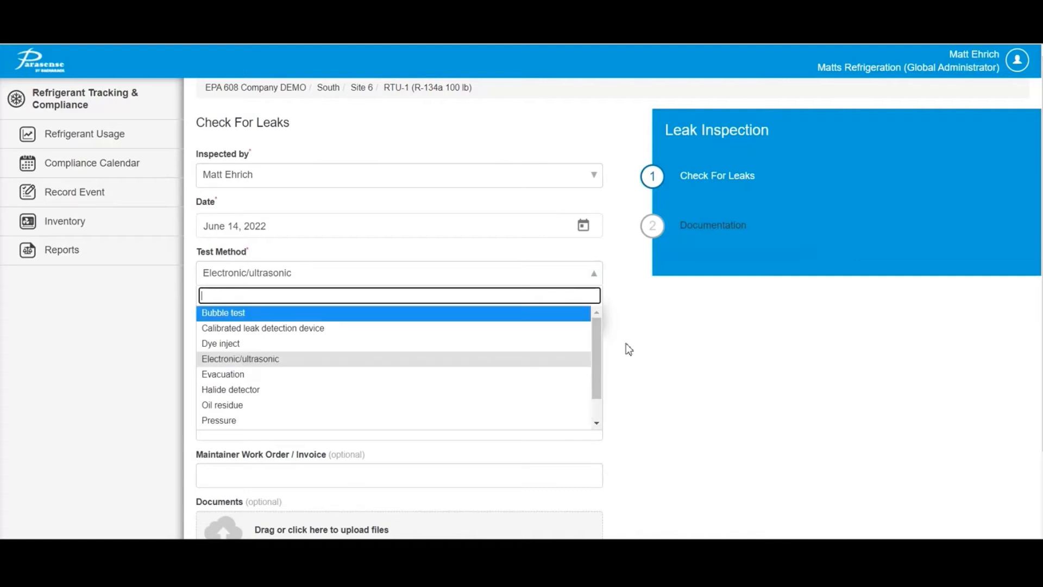
left_click(672, 369)
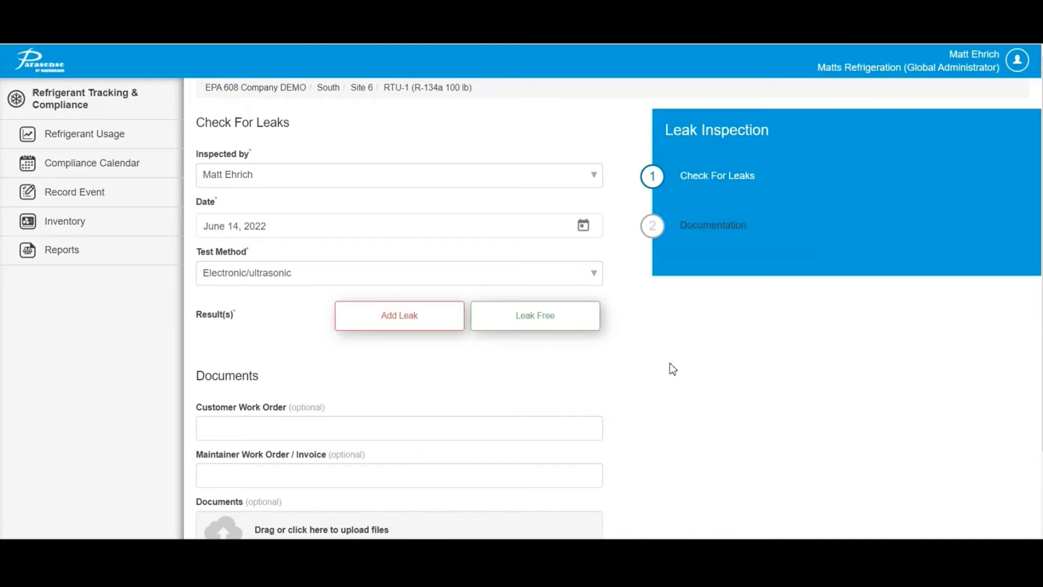
left_click(552, 315)
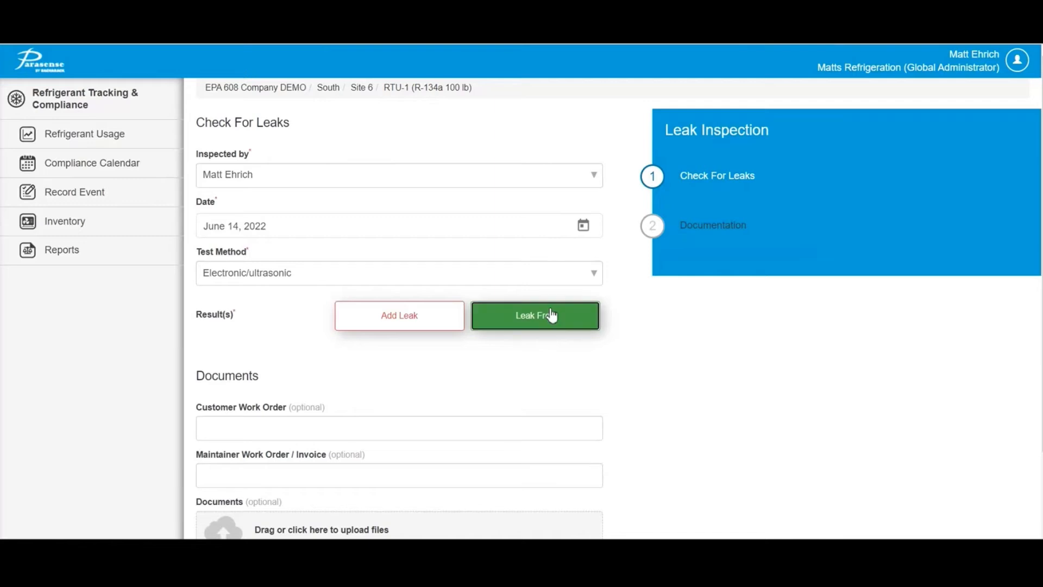
- Fill in the customer work order and maintainer work order numbers, check the save confirmation and return to editing the inspection
left_click(429, 433)
type("1")
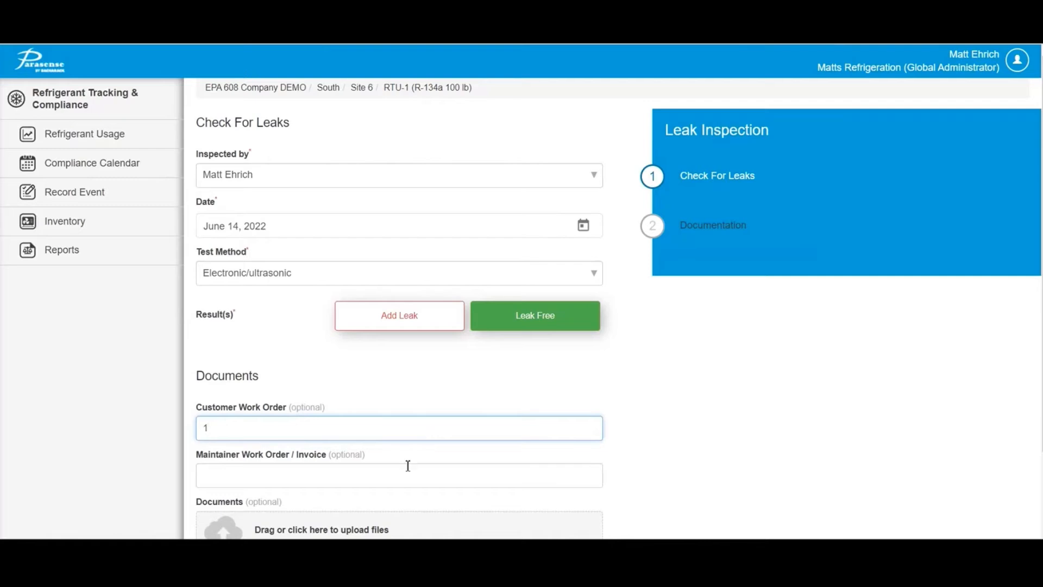
left_click(382, 476)
type("2")
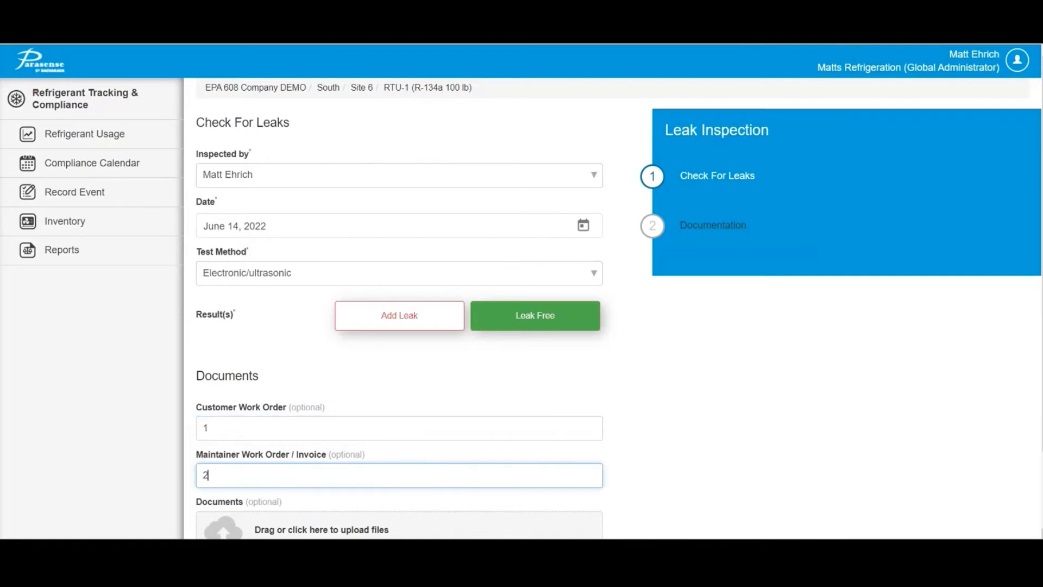
scroll(402, 321, "down", 2)
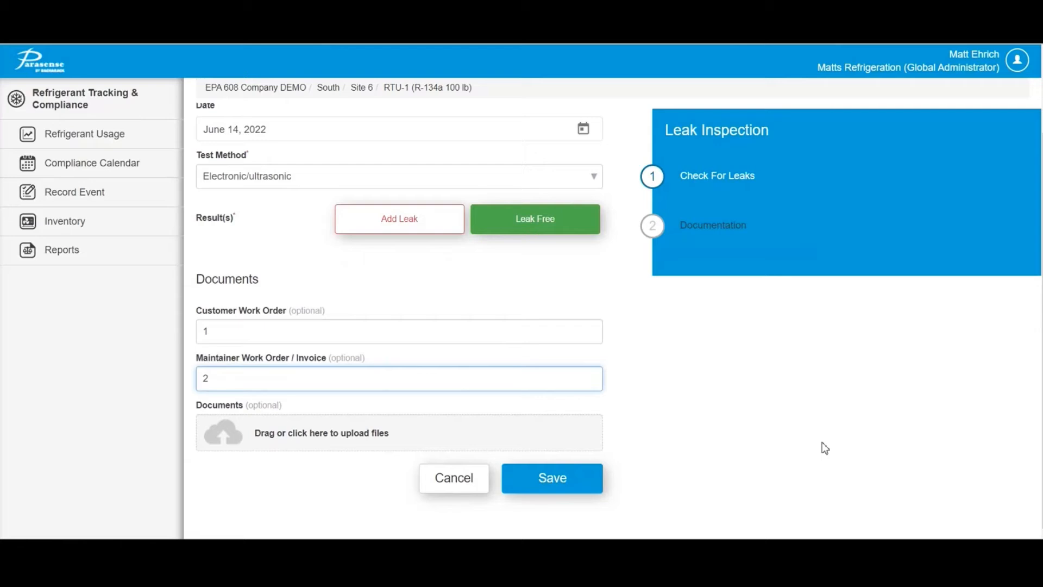
left_click(577, 479)
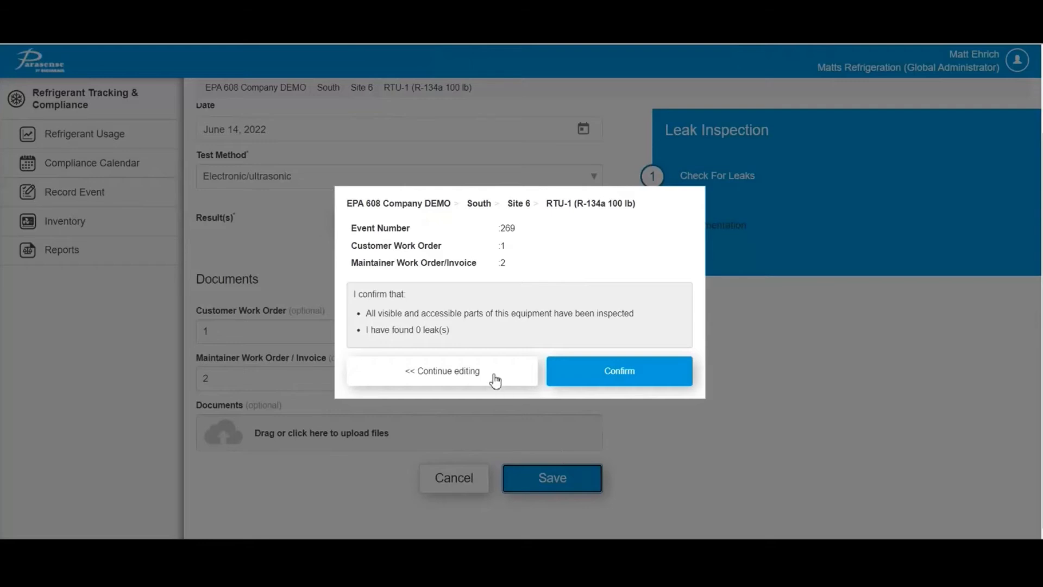
left_click(494, 375)
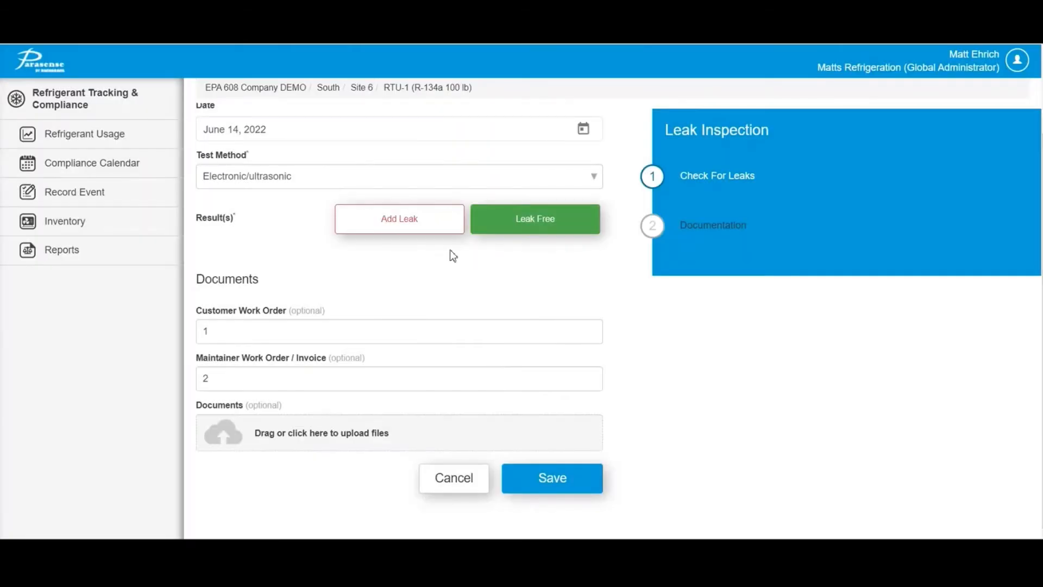
- Add a leak to the inspection with the location description "line" and the cause Control/Capillary Line
left_click(415, 230)
left_click(409, 237)
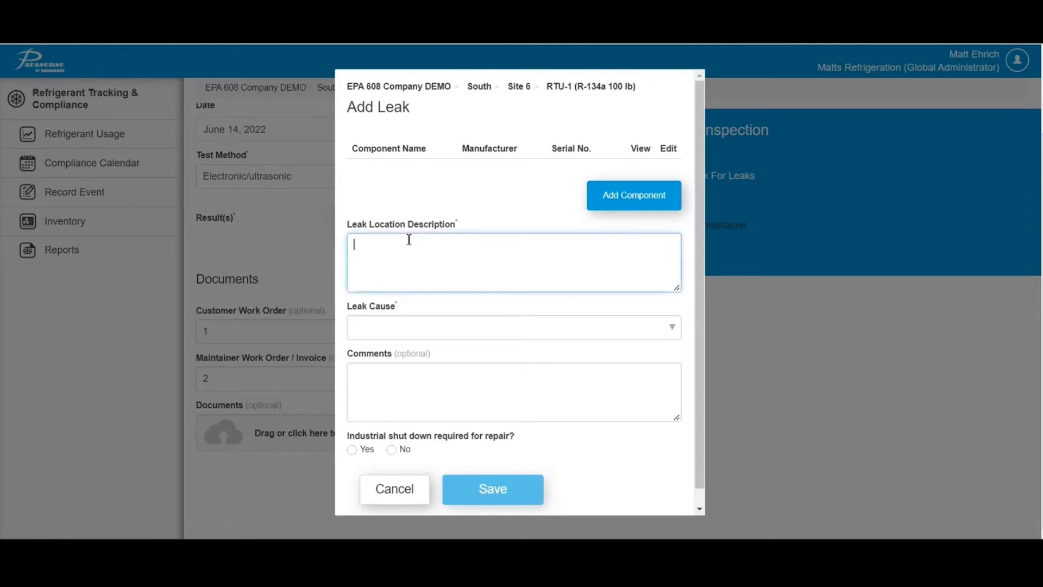
type("line")
left_click(662, 333)
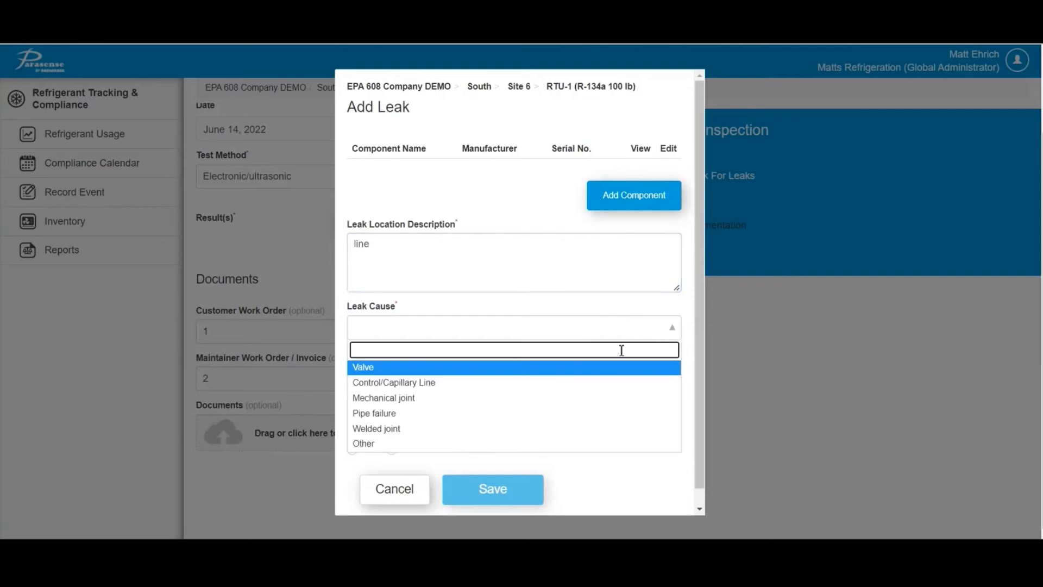
left_click(589, 384)
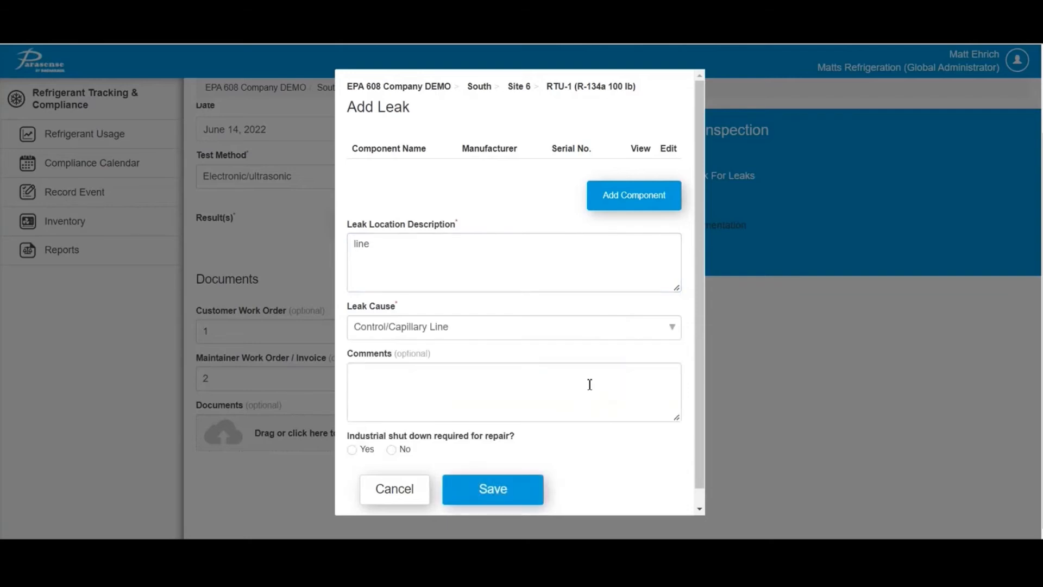
left_click(494, 488)
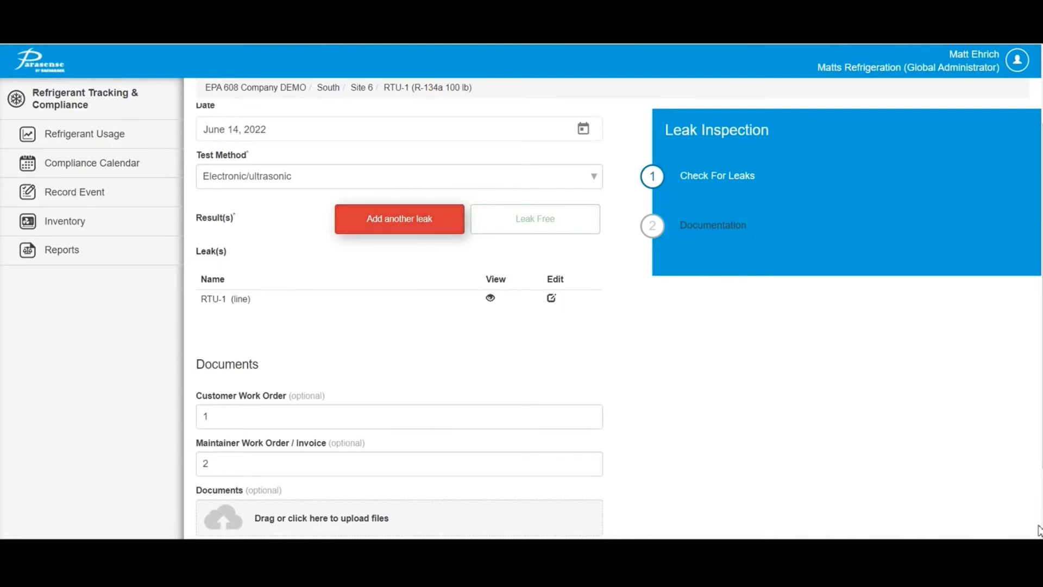
- Save and confirm the leak inspection, choosing to record the leak's repair now
scroll(1039, 529, "down", 2)
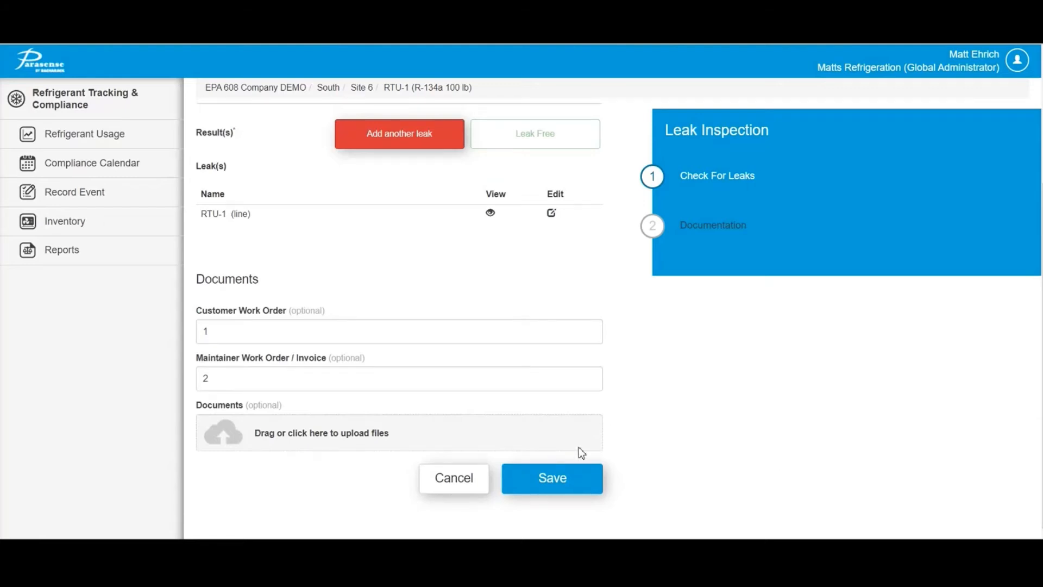
left_click(557, 481)
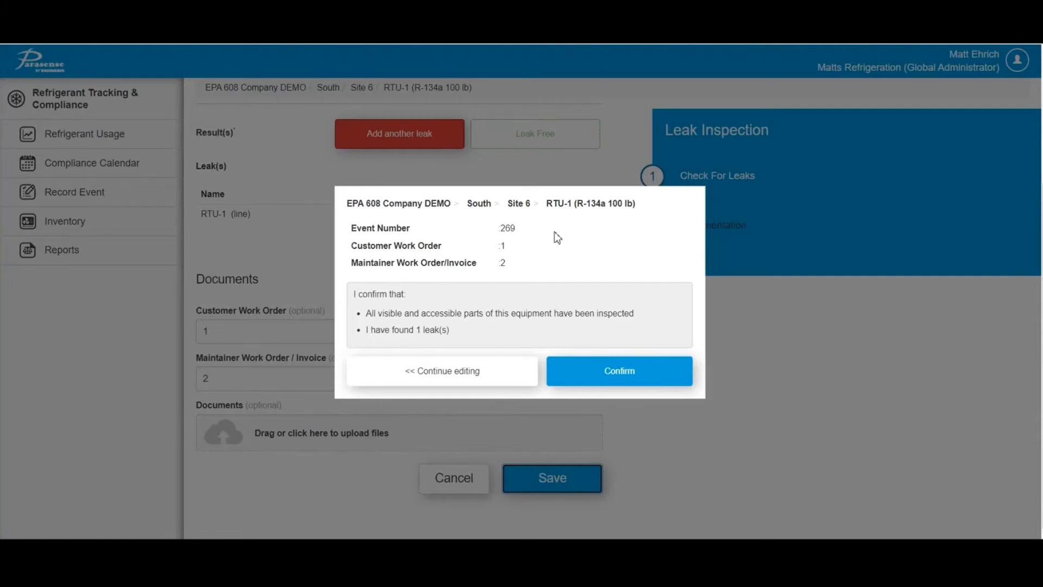
left_click(620, 365)
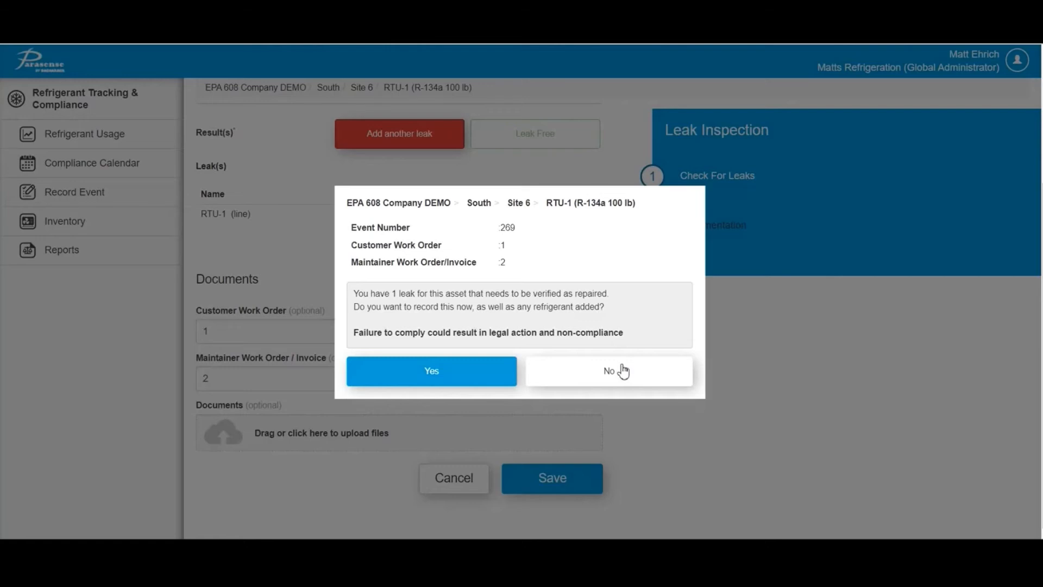
left_click(450, 375)
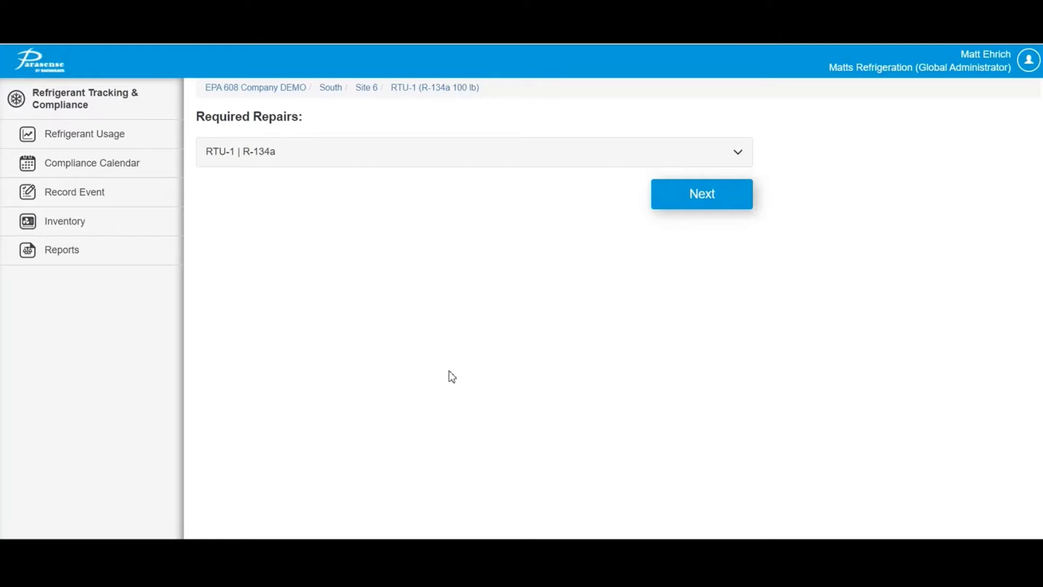
- Expand the required repair for RTU-1, open its Leak Repair form and look through the verification and documentation sections
left_click(295, 153)
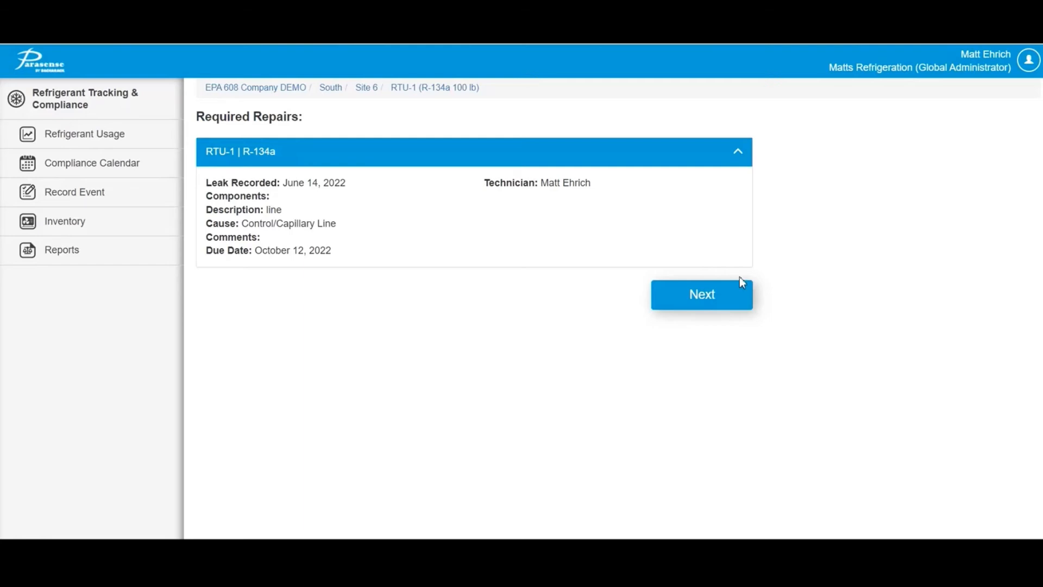
left_click(720, 298)
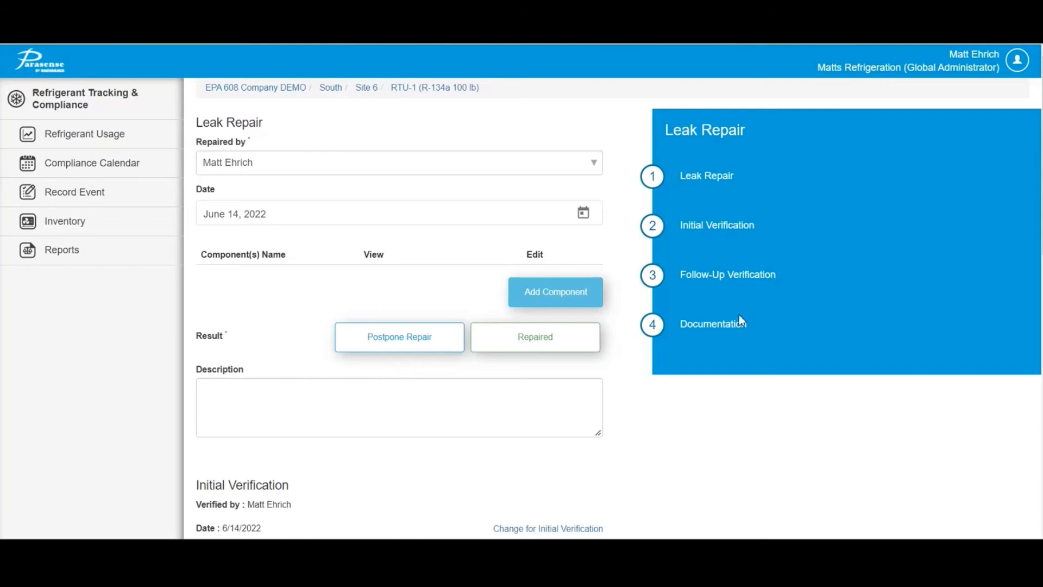
scroll(399, 325, "down", 4)
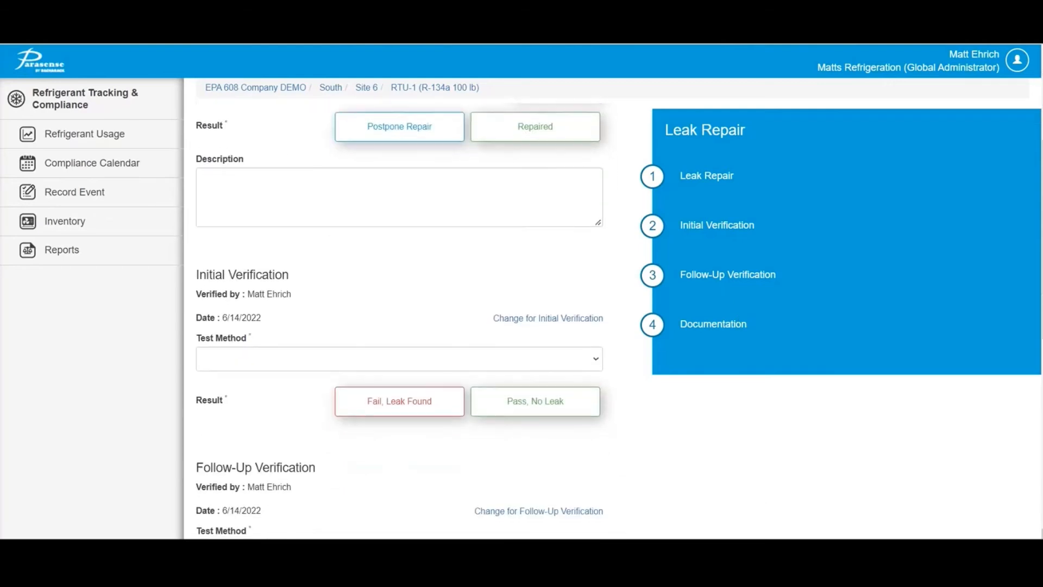
scroll(404, 320, "down", 3)
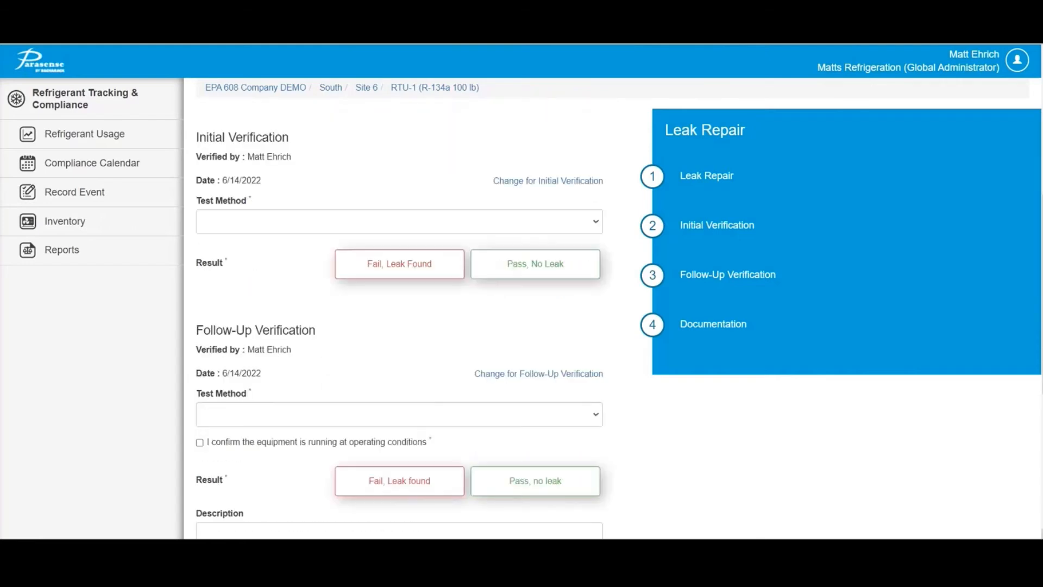
scroll(399, 321, "down", 6)
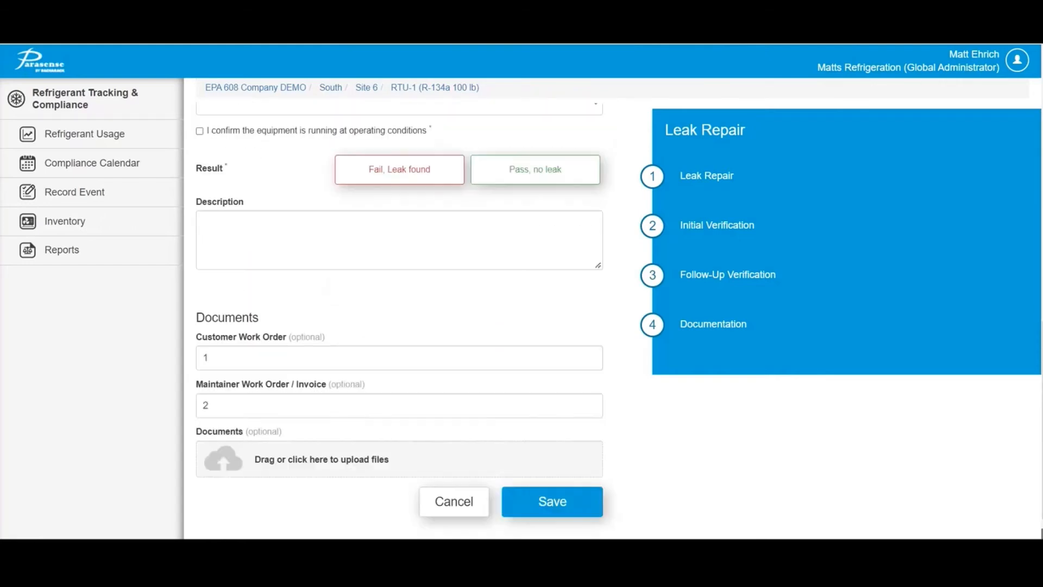
- Save the form to check which sections are incomplete, return to editing and set the leak repair result to Repaired
left_click(563, 483)
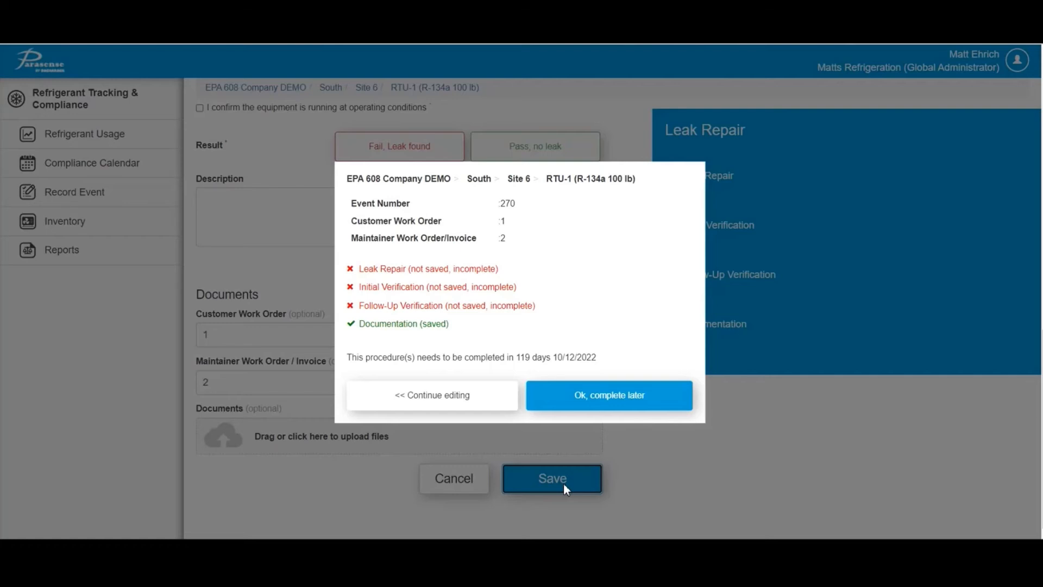
left_click(445, 397)
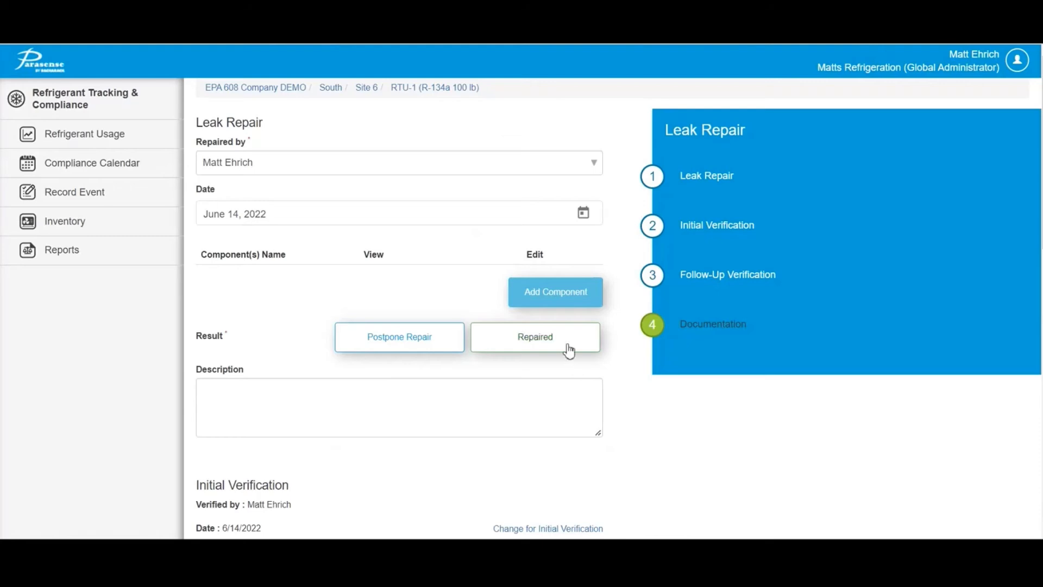
left_click(568, 348)
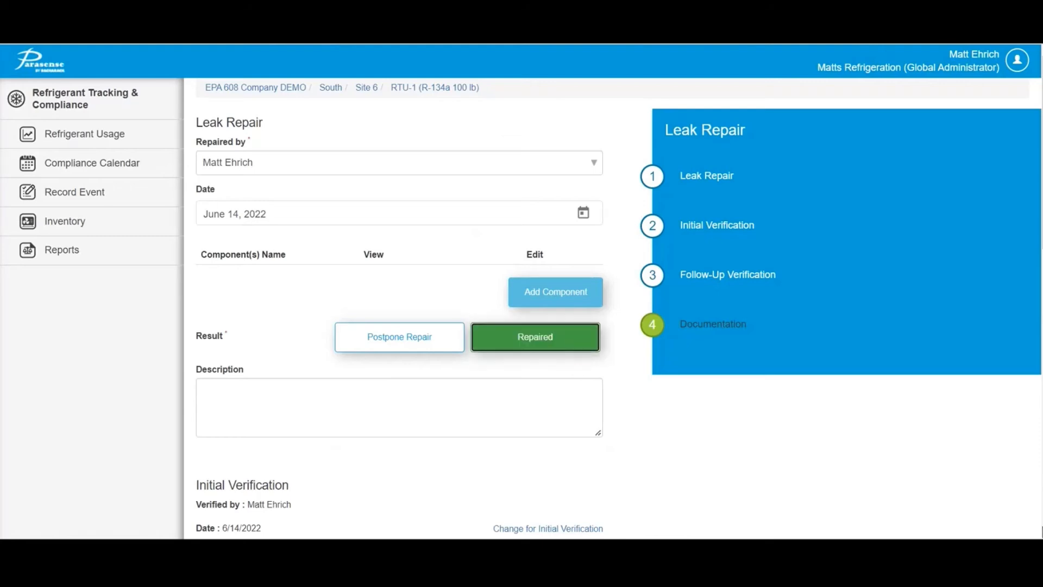
- Fill in the initial verification with the Bubble test method and the result Pass, No Leak
scroll(404, 325, "down", 3)
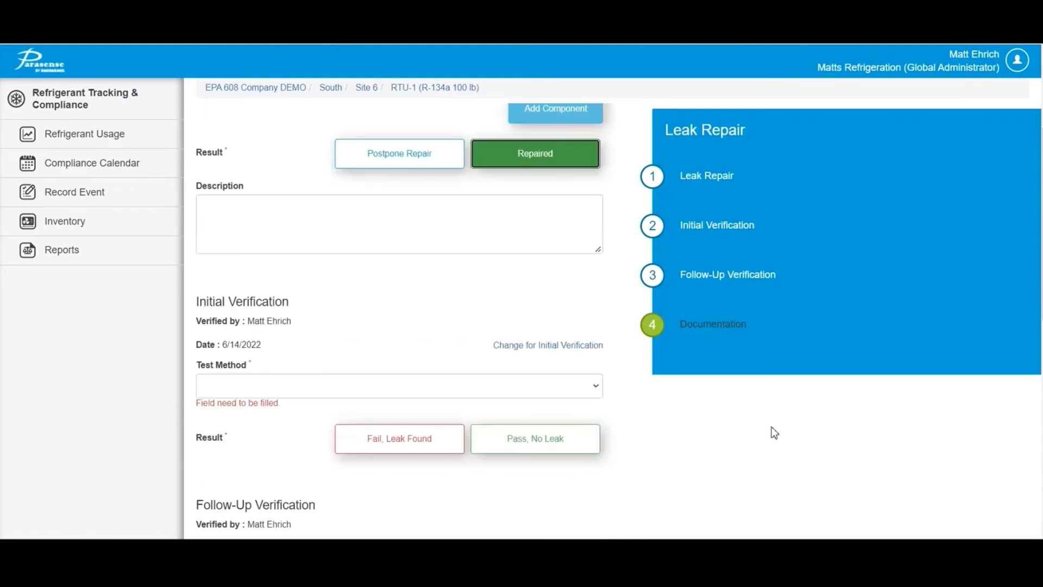
left_click(597, 386)
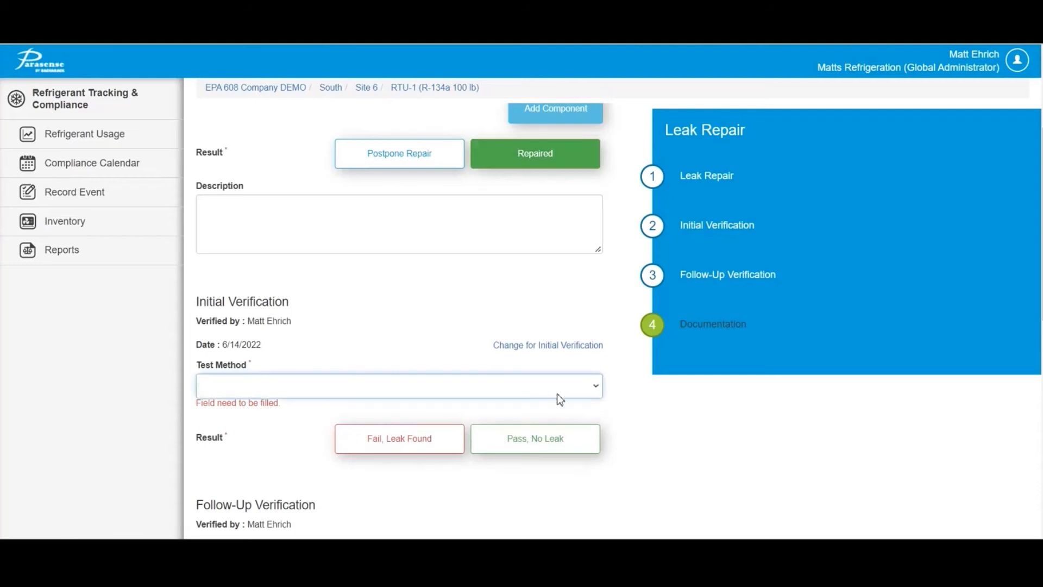
left_click(537, 409)
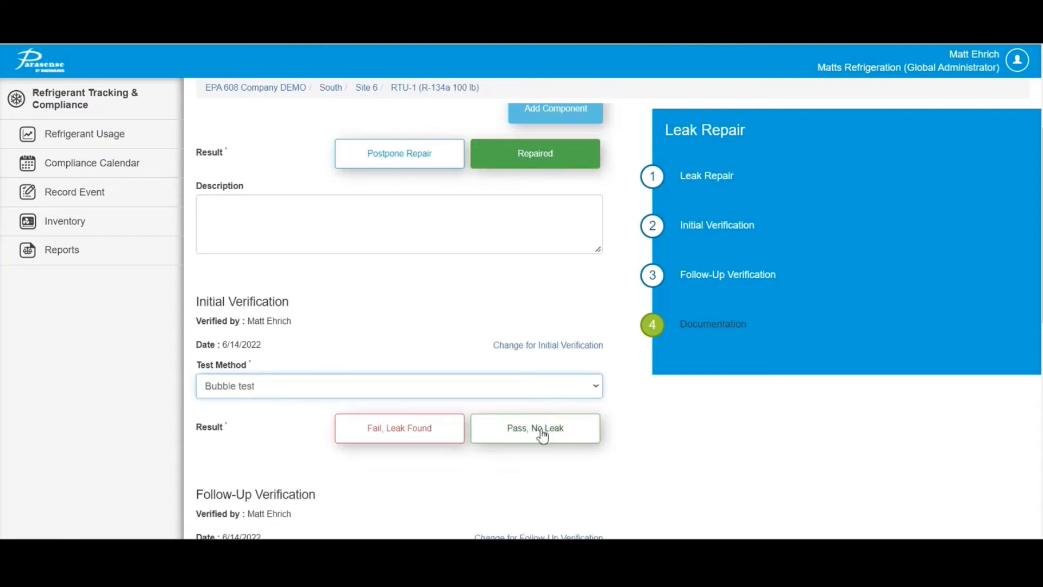
left_click(540, 430)
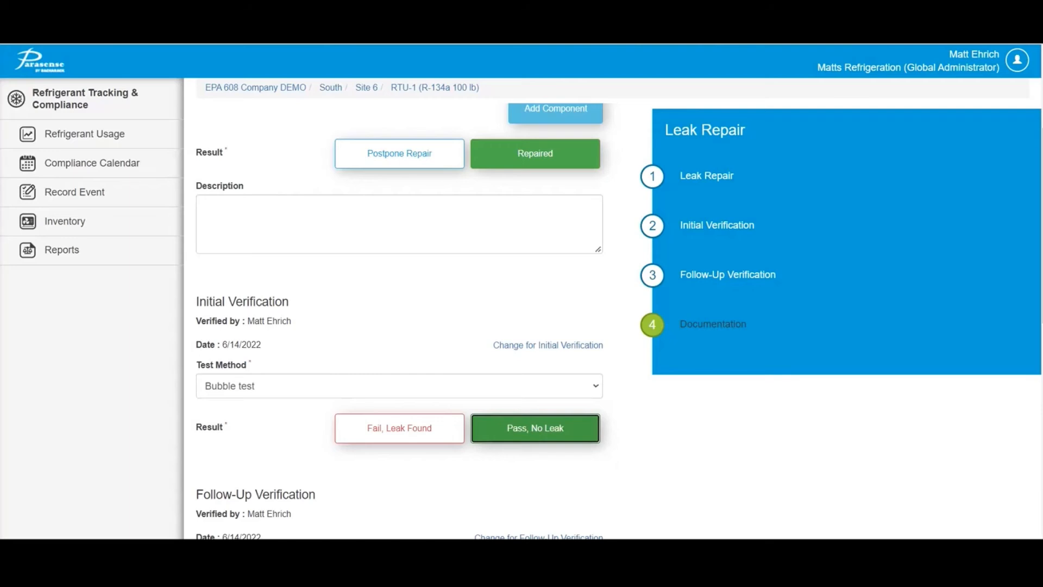
- Set the follow-up verification's test method to Calibrated leak detection device
scroll(622, 355, "down", 5)
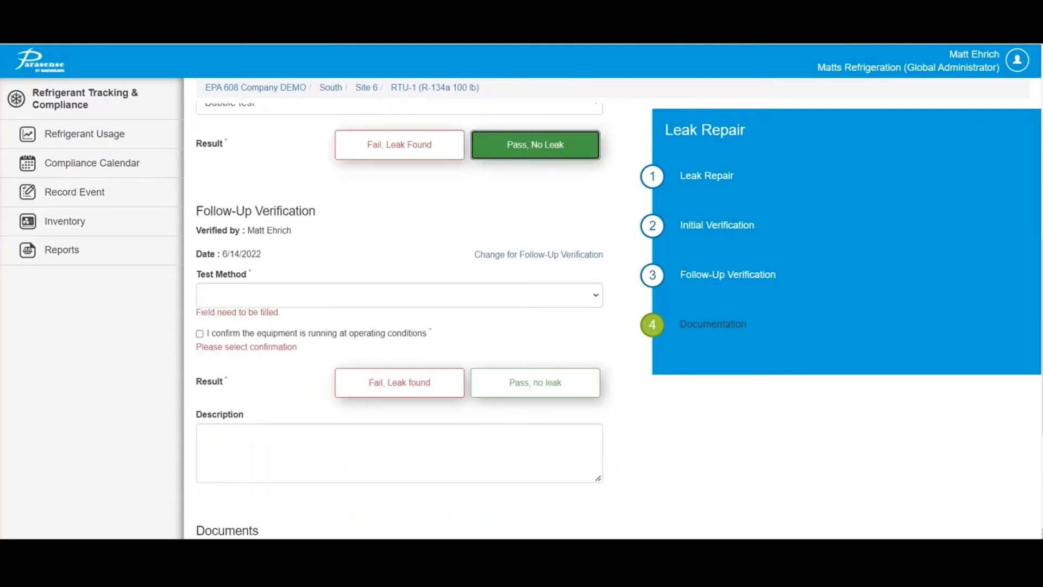
left_click(592, 297)
left_click(531, 328)
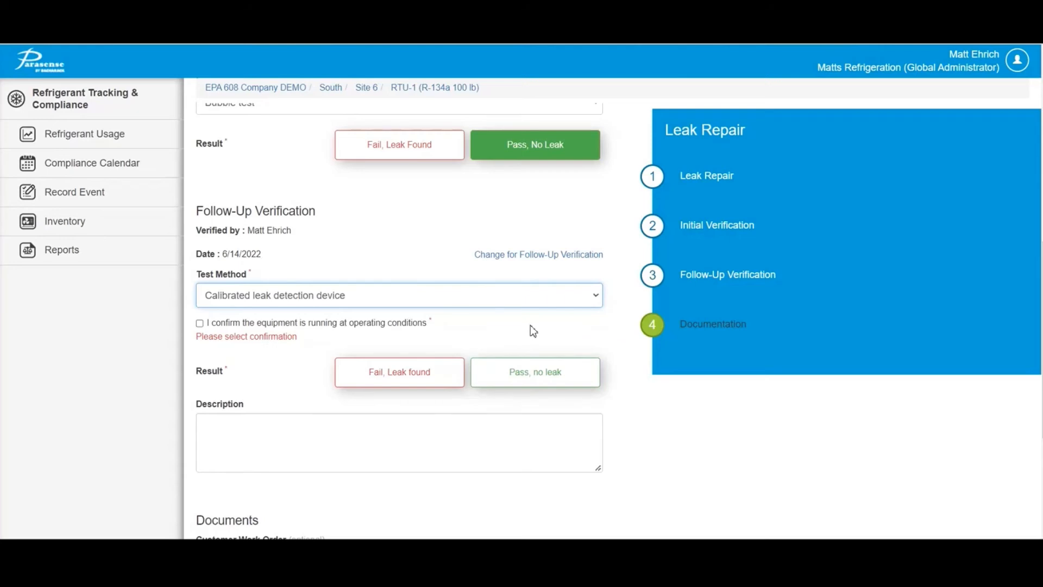
- Open the change form for the follow-up verification, look at its date choices and close it without changing anything
left_click(540, 256)
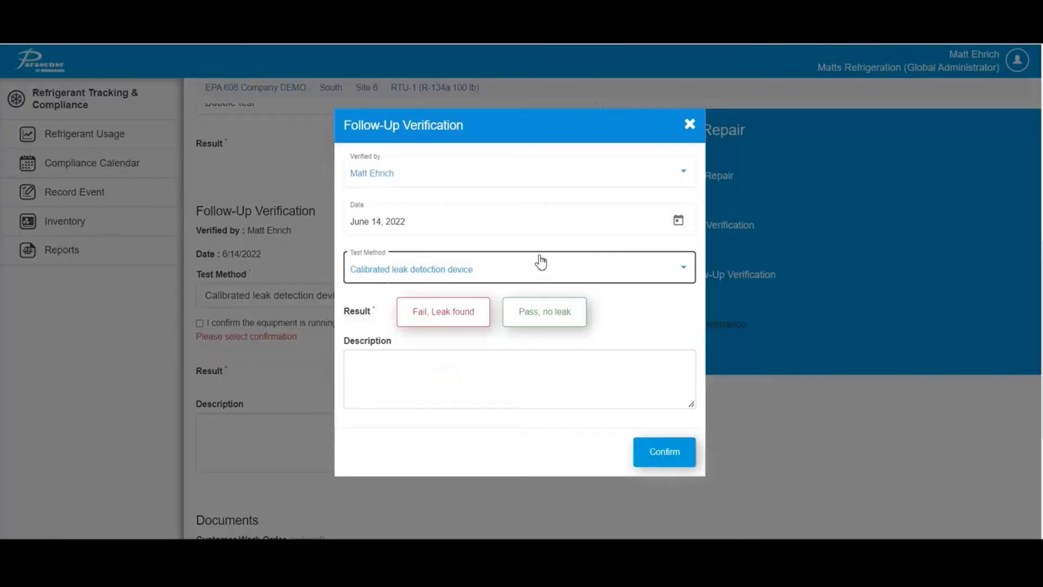
left_click(678, 220)
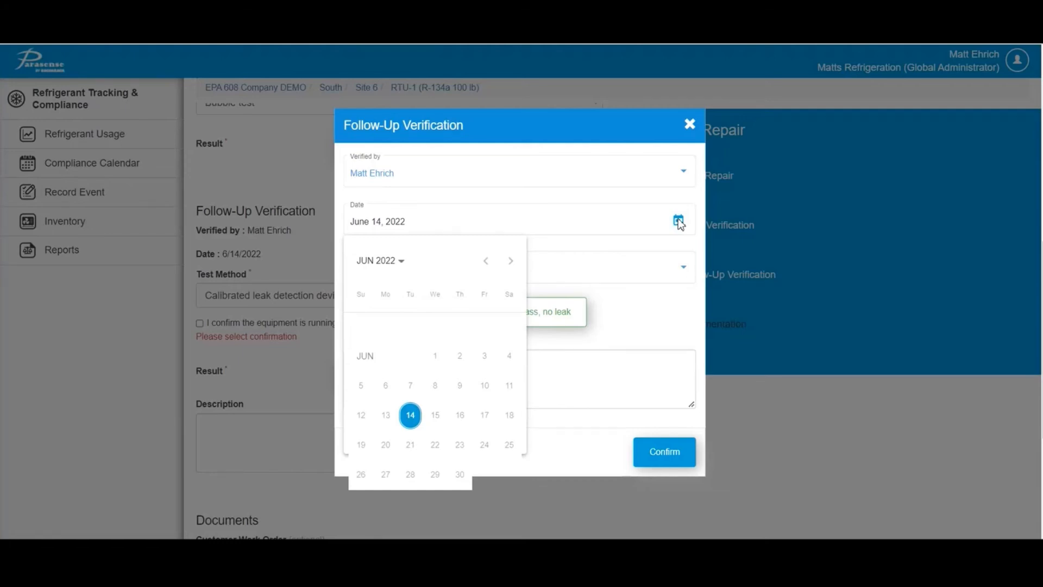
left_click(687, 126)
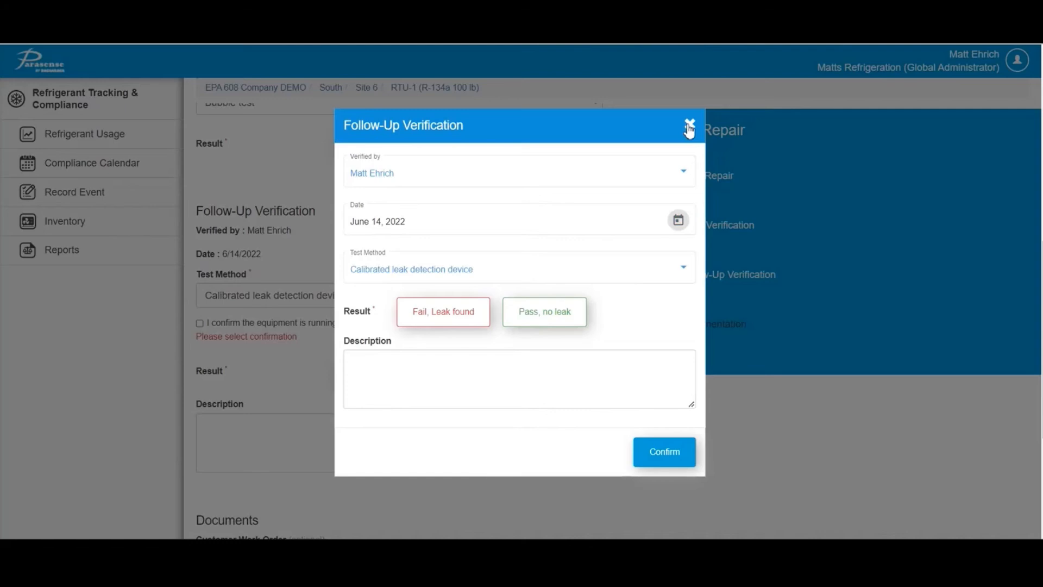
left_click(689, 127)
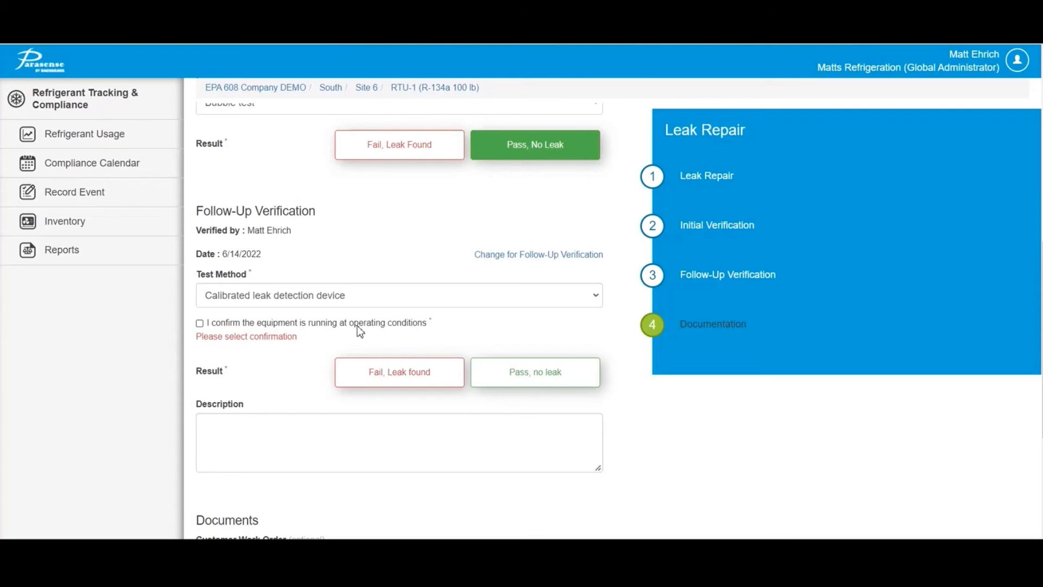
- Confirm the equipment is running at operating conditions and set the follow-up verification result to Pass, no leak
left_click(200, 324)
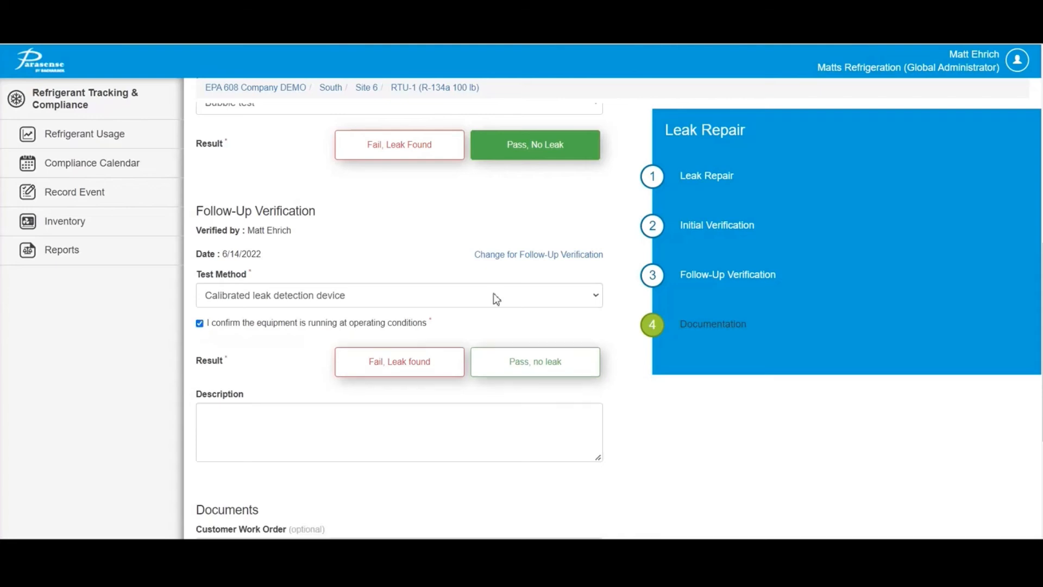
left_click(513, 362)
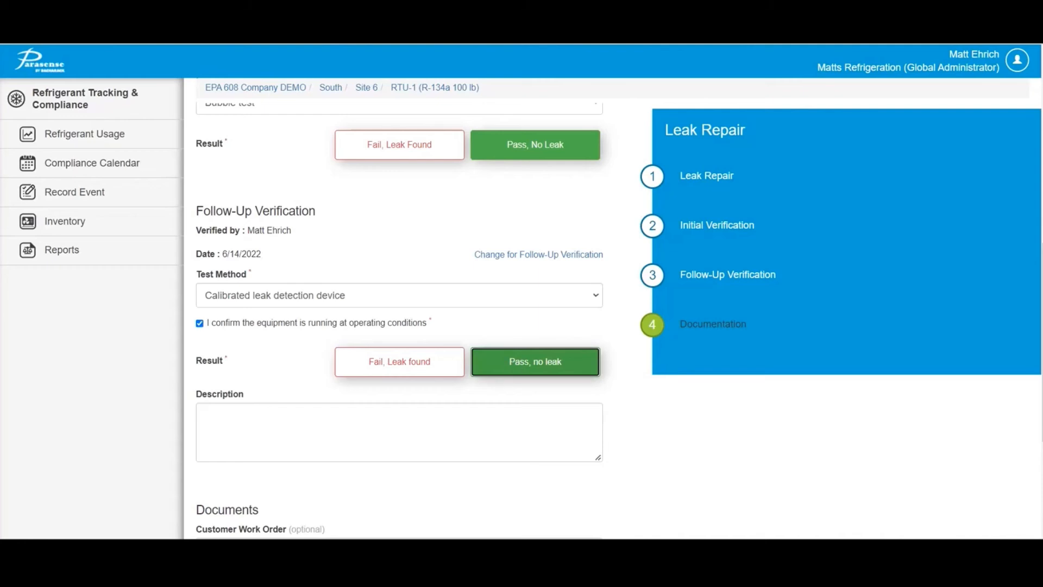
- Save and confirm the completed leak repair, answering Yes to having added refrigerant to the system
scroll(400, 320, "down", 4)
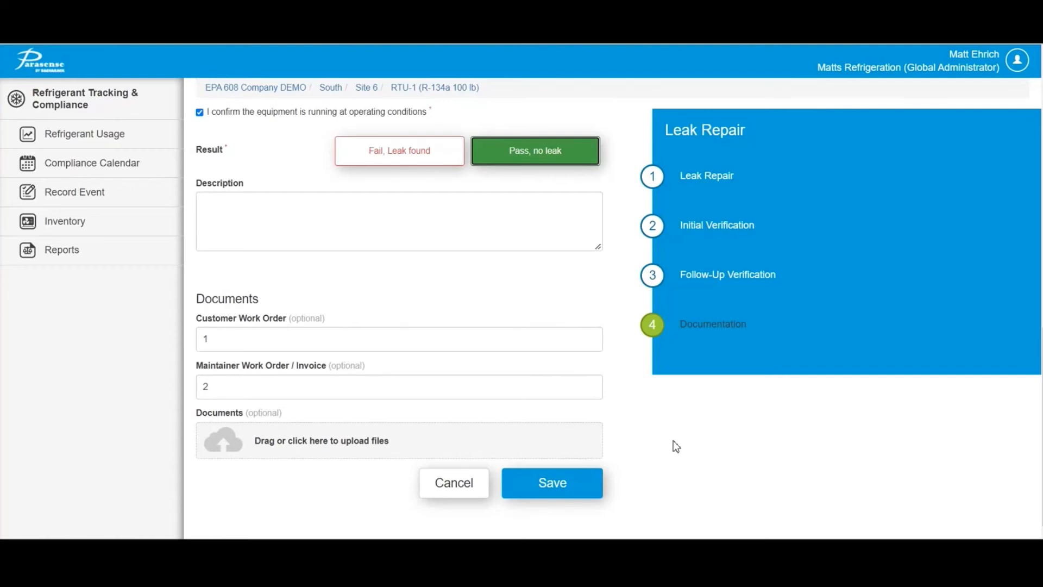
left_click(578, 484)
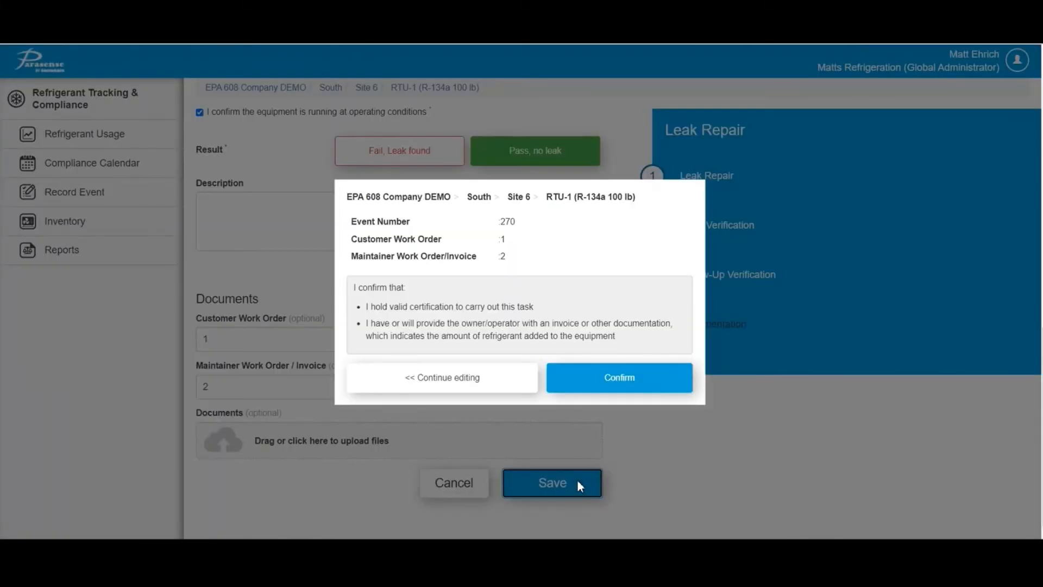
left_click(612, 383)
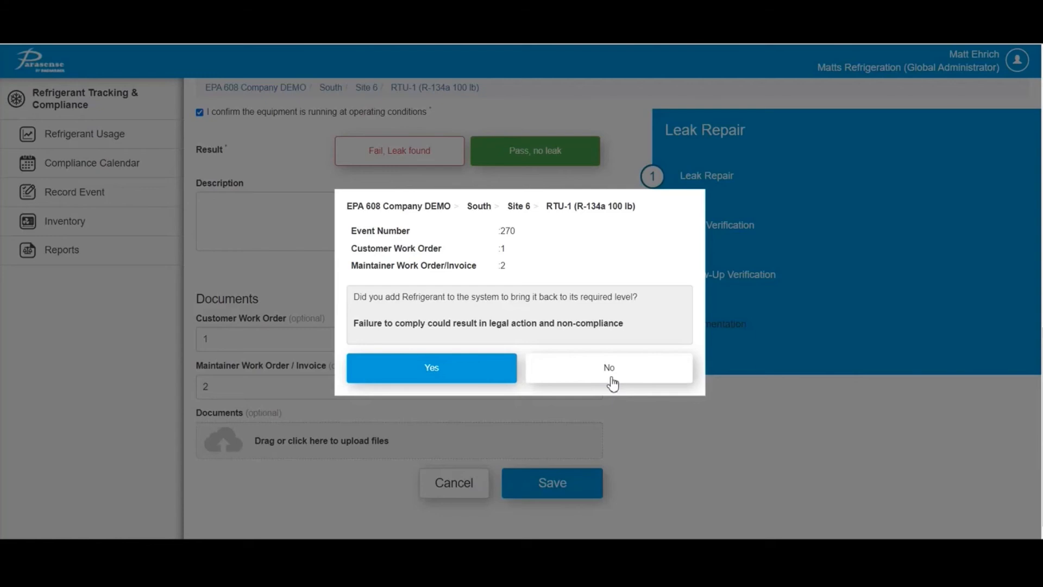
left_click(461, 375)
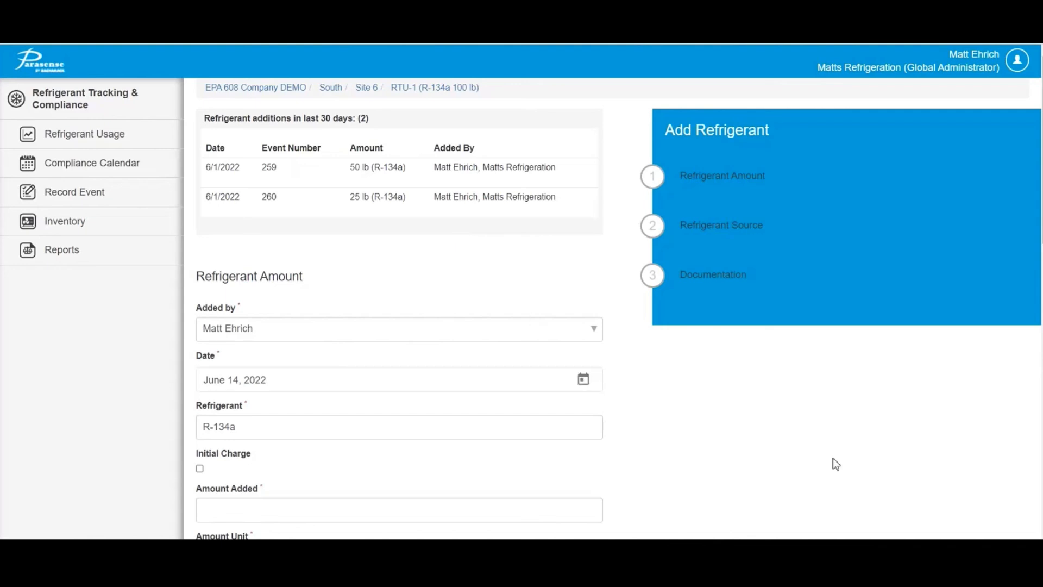
- Enter 15 pounds as the amount of R-134a added to RTU-1
scroll(754, 368, "down", 5)
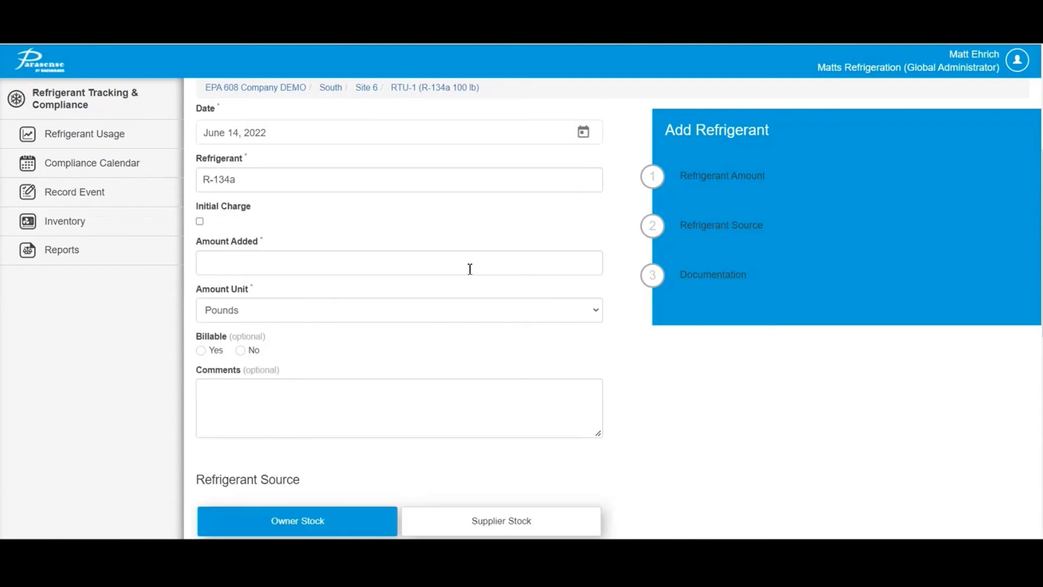
left_click(470, 269)
type("125")
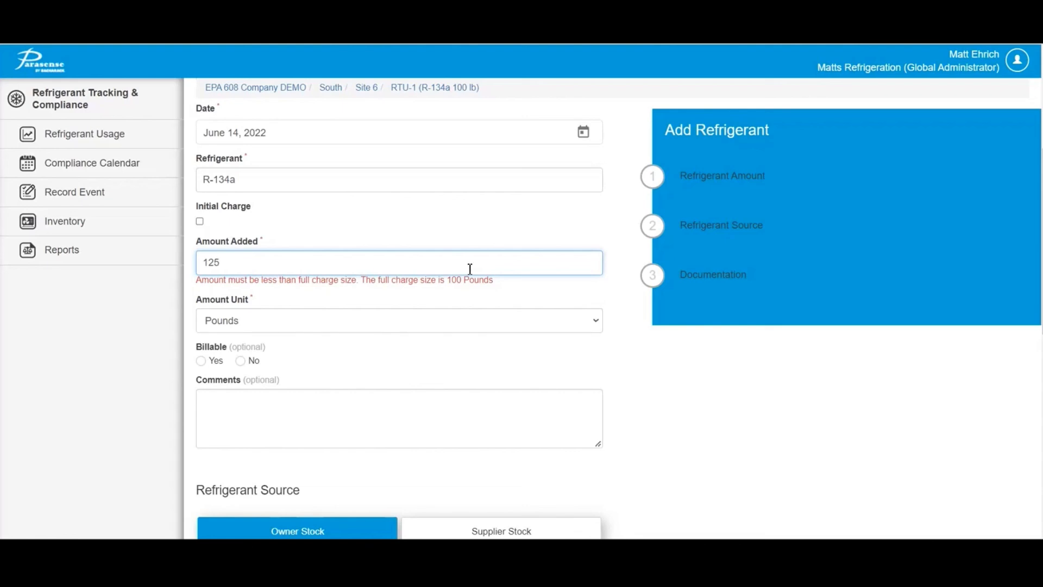
key("BackSpace")
key("BackSpace")
type("5")
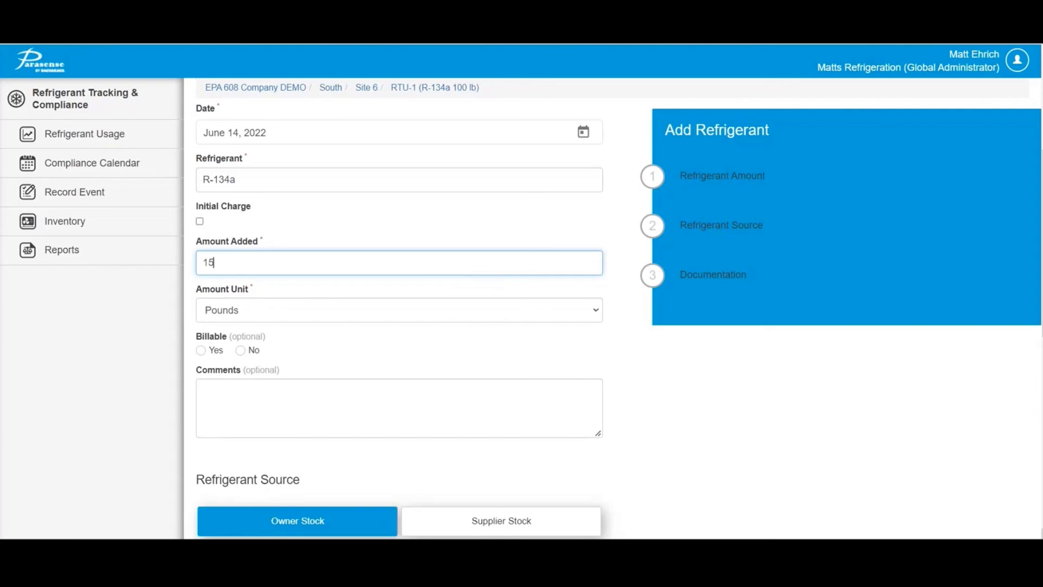
- Choose Supplier Stock as the refrigerant source, then save and confirm the refrigerant addition
scroll(402, 320, "down", 3)
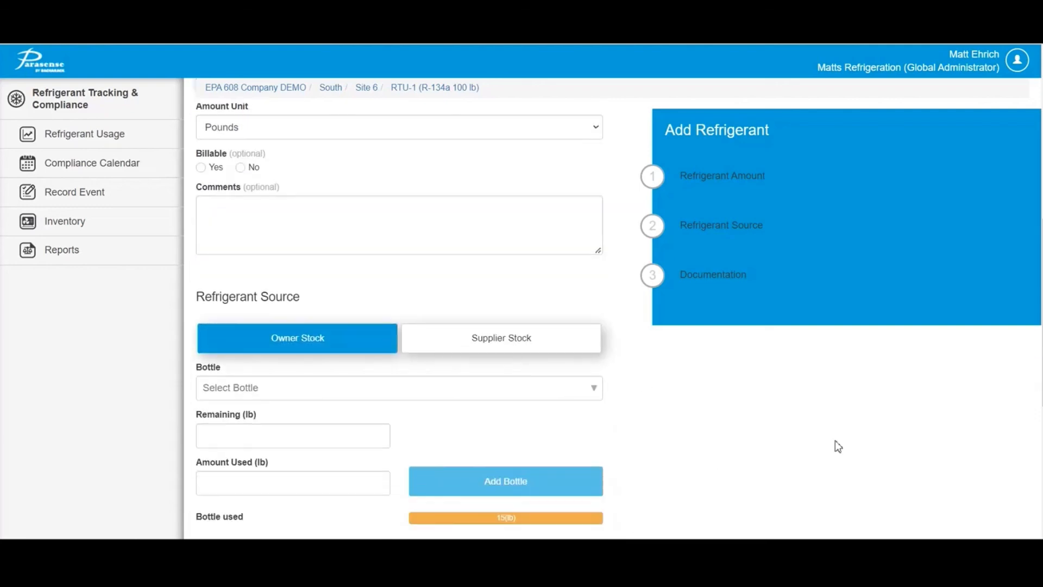
left_click(515, 354)
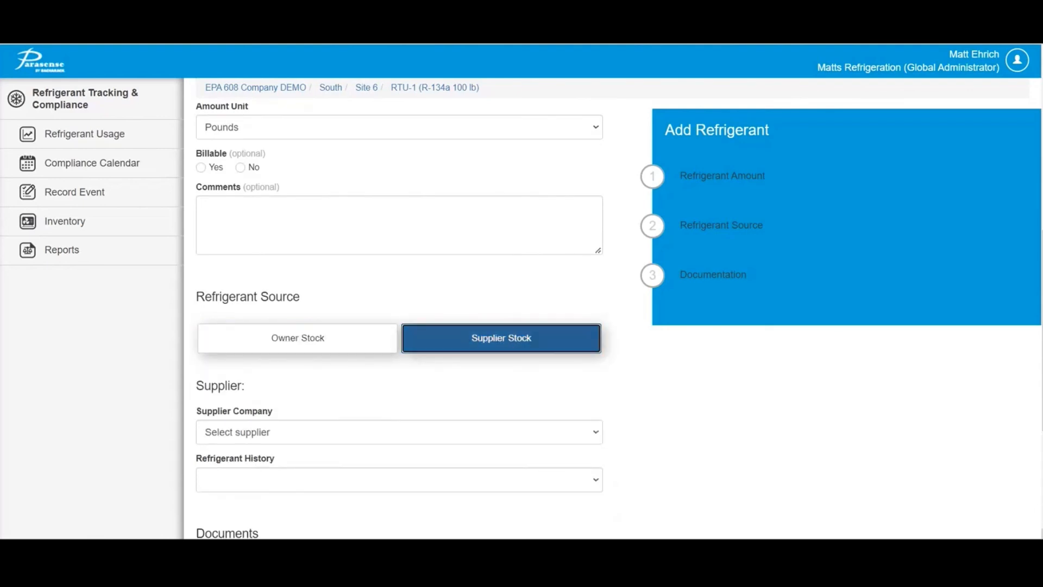
scroll(837, 470, "down", 4)
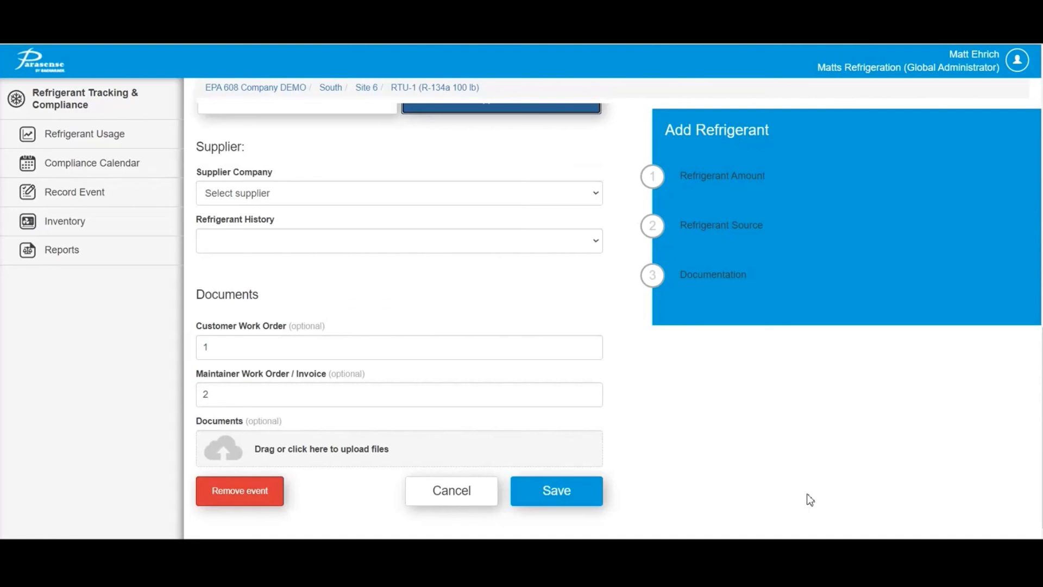
left_click(560, 493)
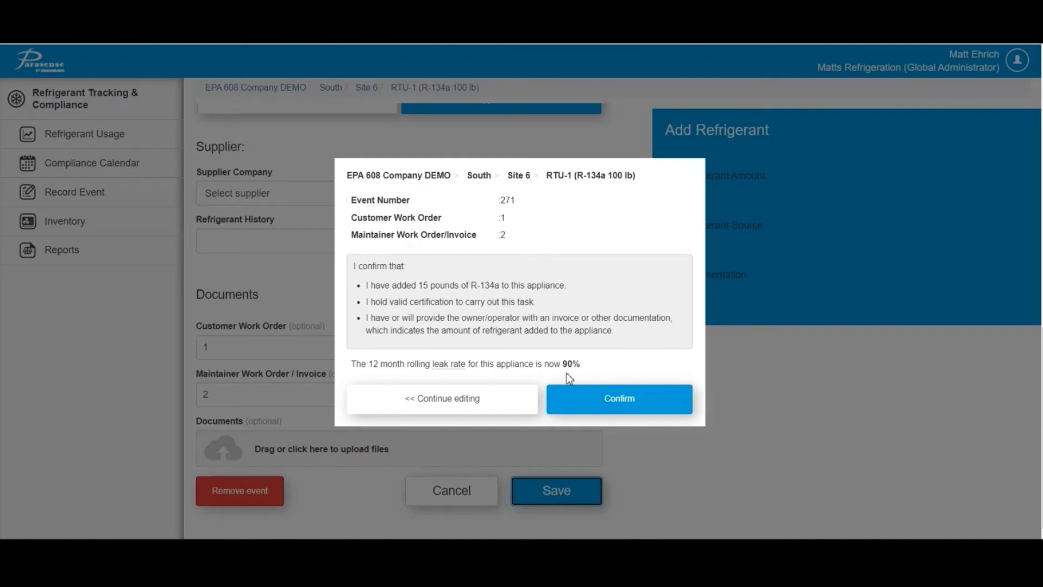
left_click(589, 403)
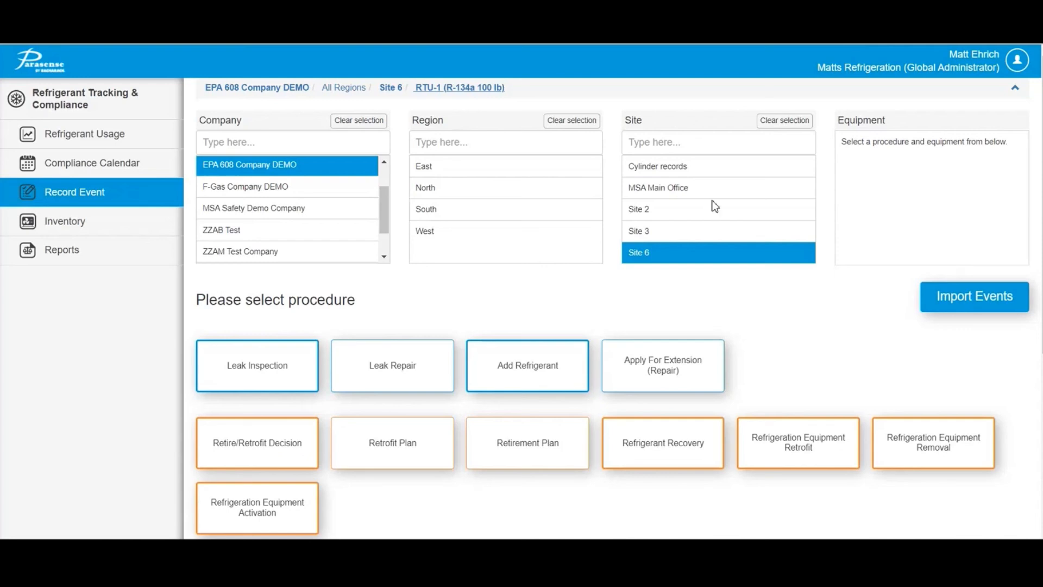
- Bring up the account options to locate the User Guide
left_click(956, 71)
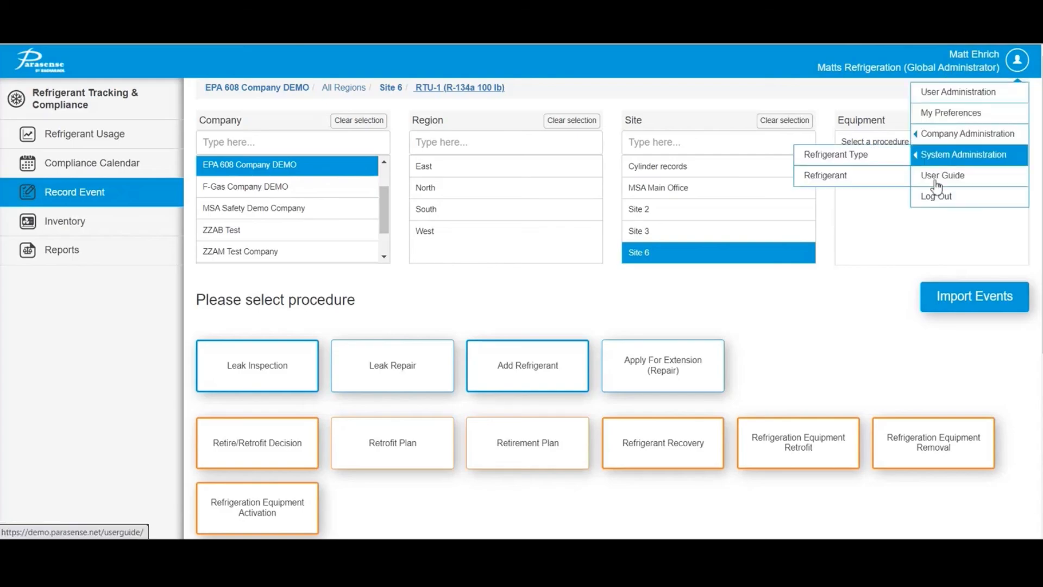